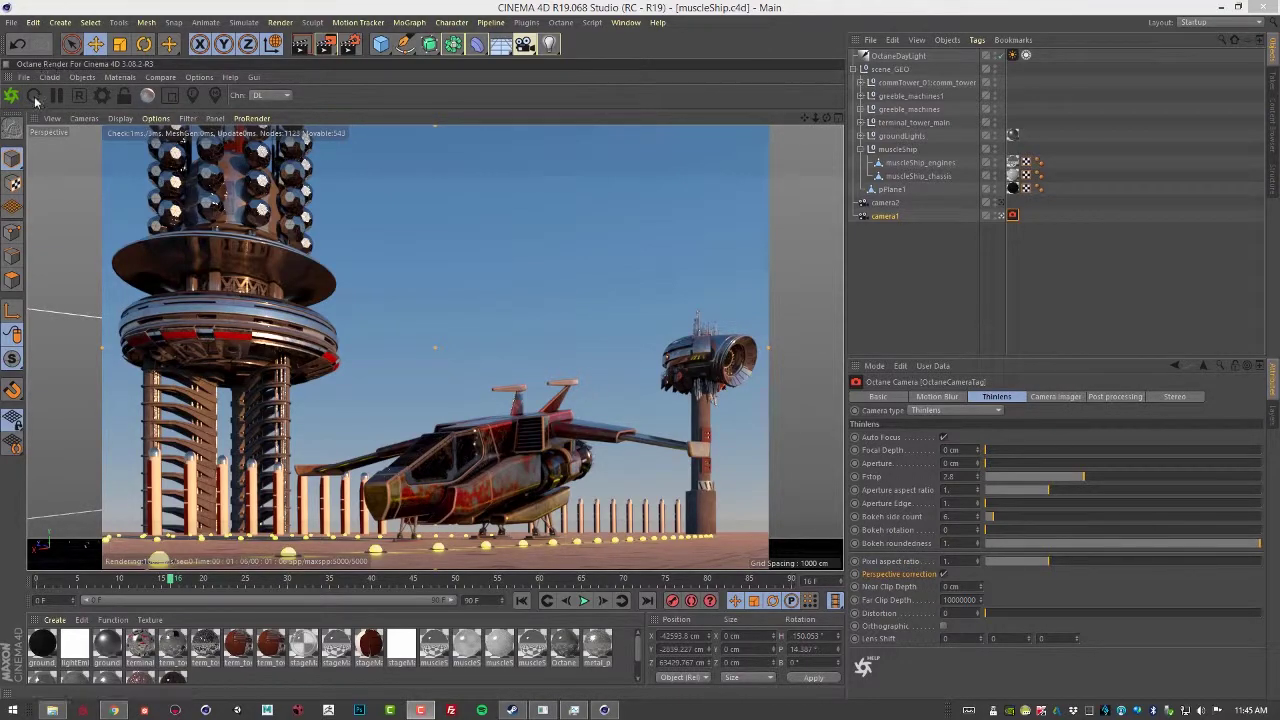
Step: Open the Octane Settings window and confirm Directlighting as the render kernel
{"action": "left_click", "coordinate": [200, 77]}
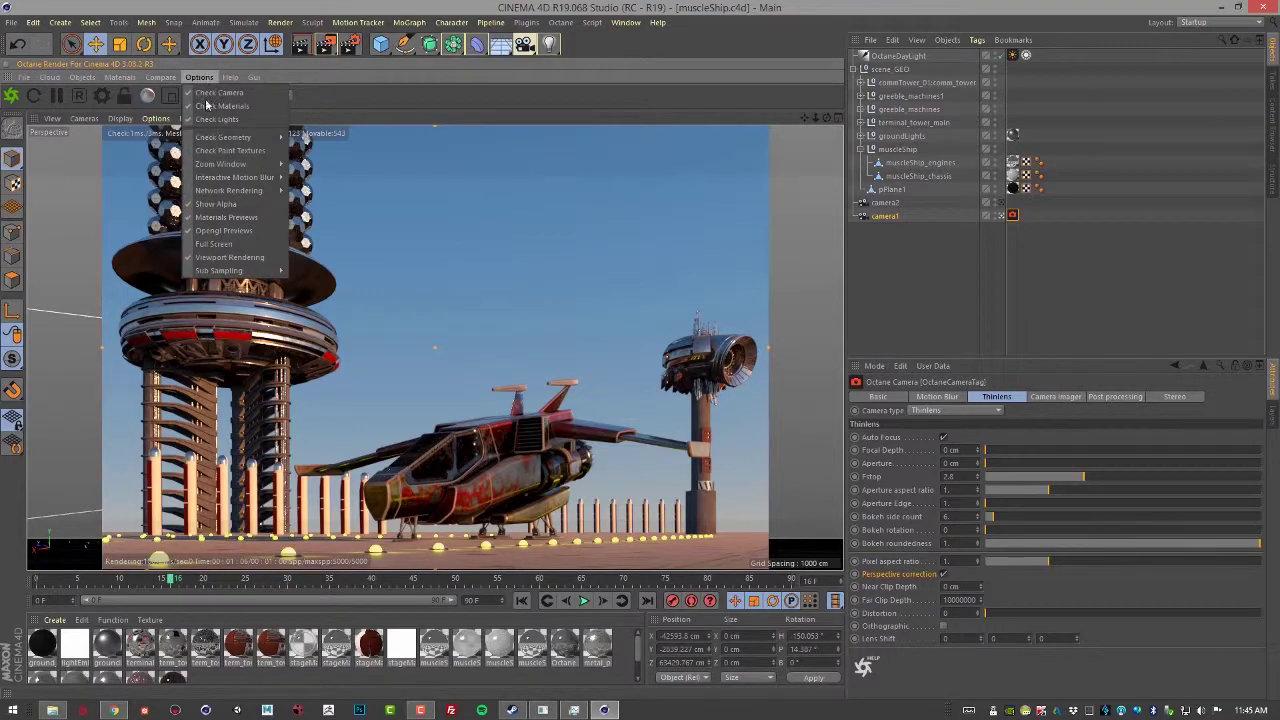
{"action": "left_click", "coordinate": [313, 78]}
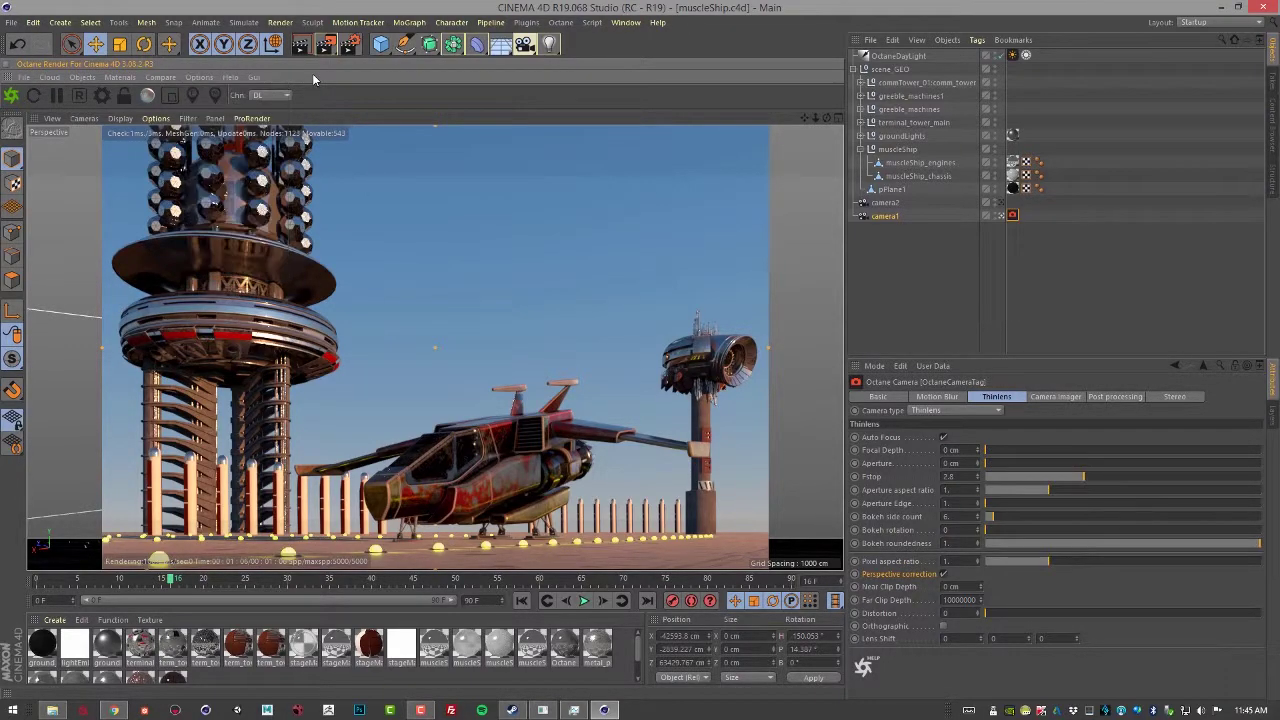
{"action": "left_click", "coordinate": [107, 99]}
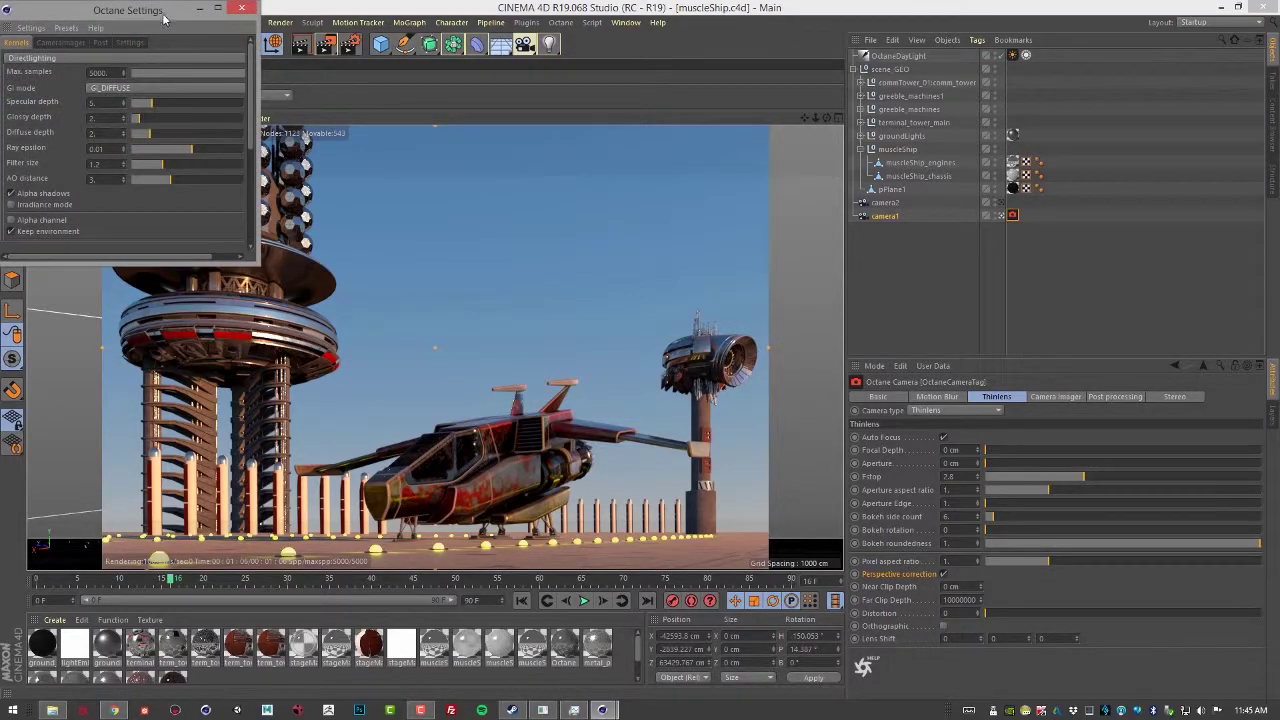
{"action": "left_click", "coordinate": [560, 22]}
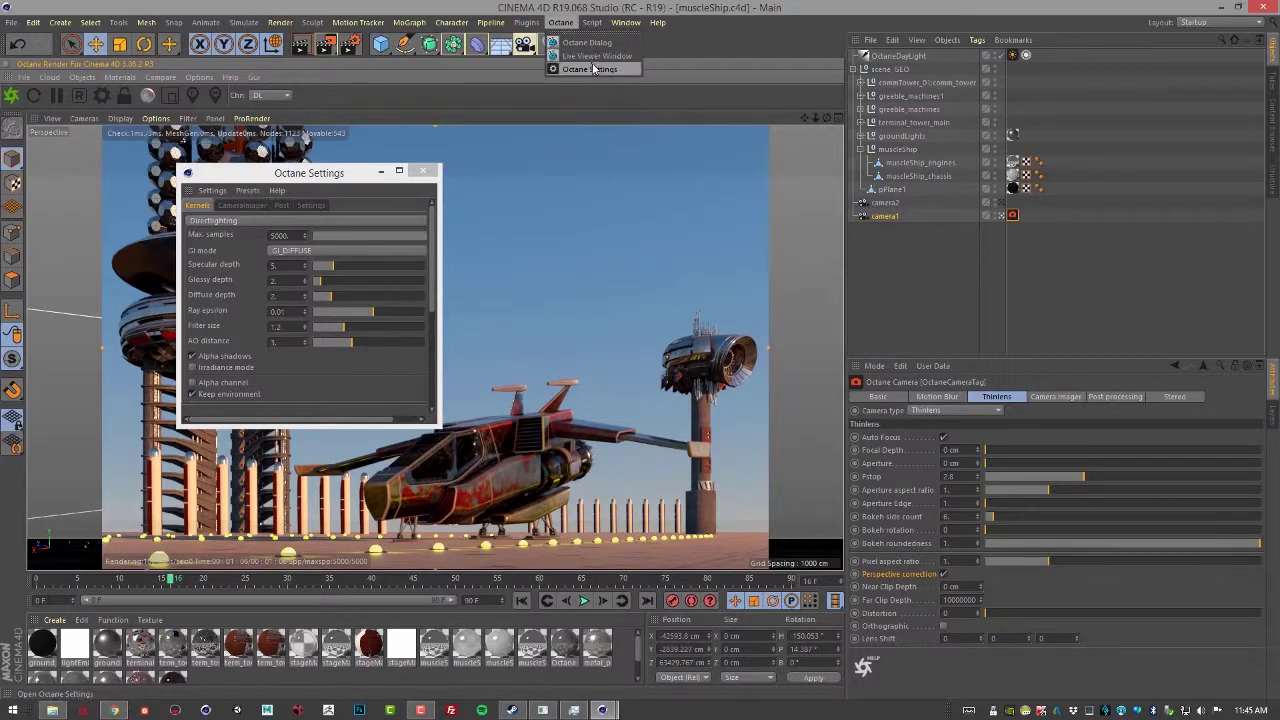
{"action": "left_click", "coordinate": [335, 175]}
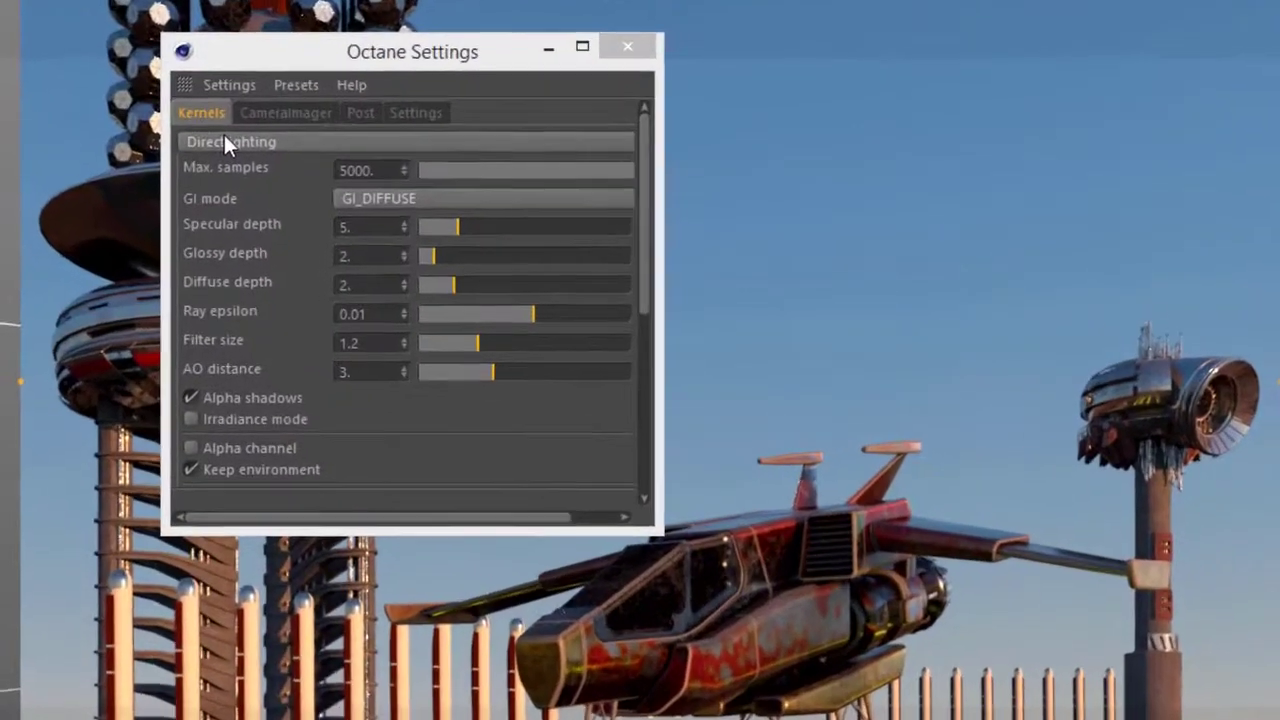
{"action": "left_click", "coordinate": [226, 142]}
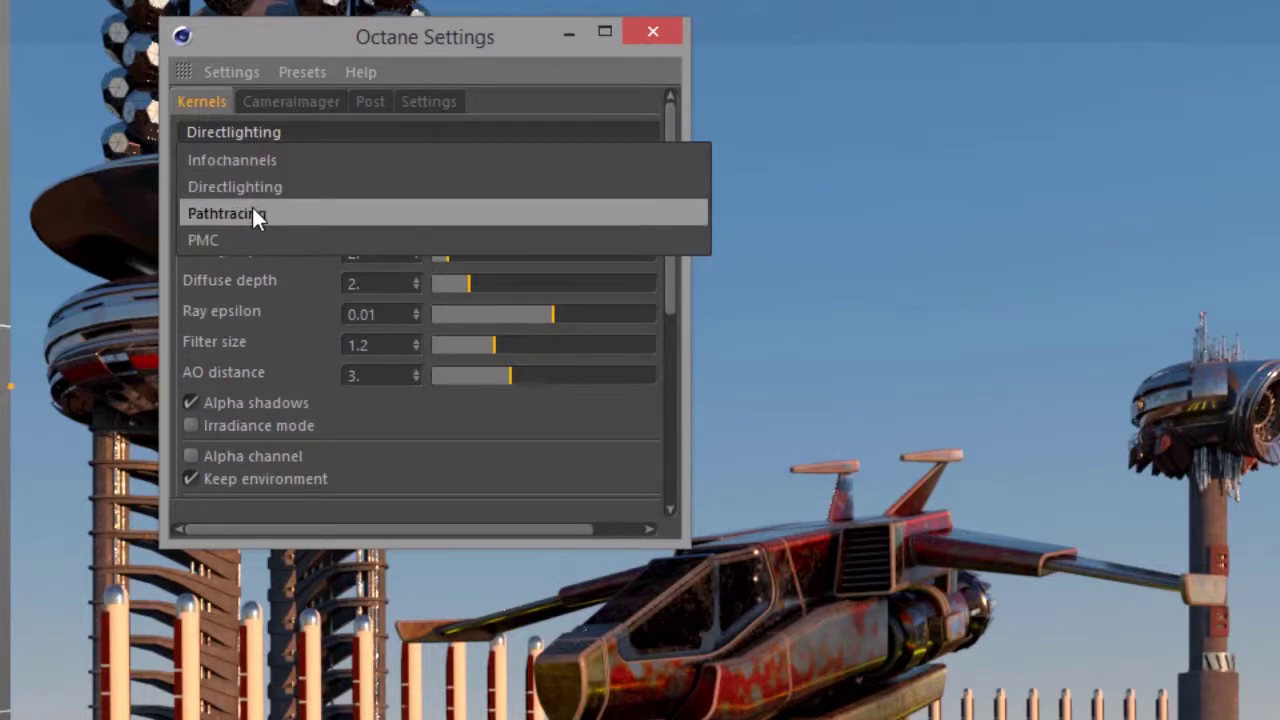
{"action": "left_click", "coordinate": [248, 131]}
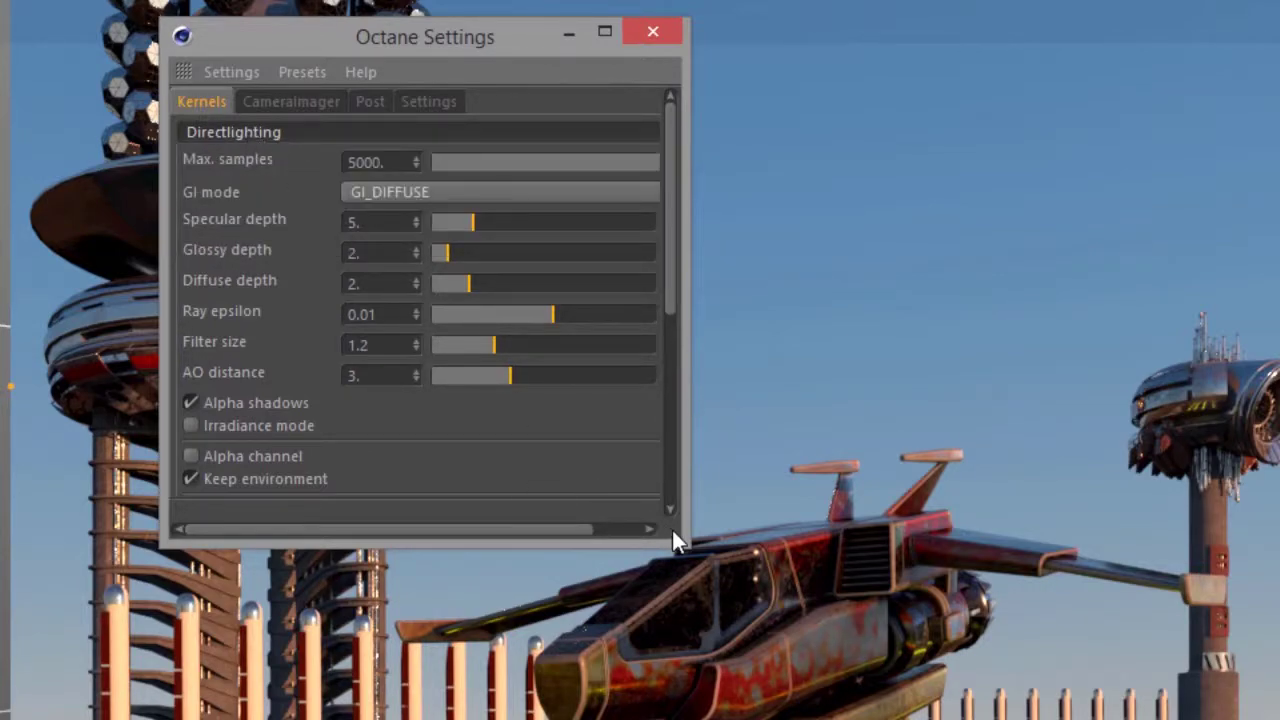
Step: Enlarge the Octane Settings window to show all Directlighting parameters and place it beside the render
{"action": "left_click_drag", "start_coordinate": [674, 540], "coordinate": [1279, 719]}
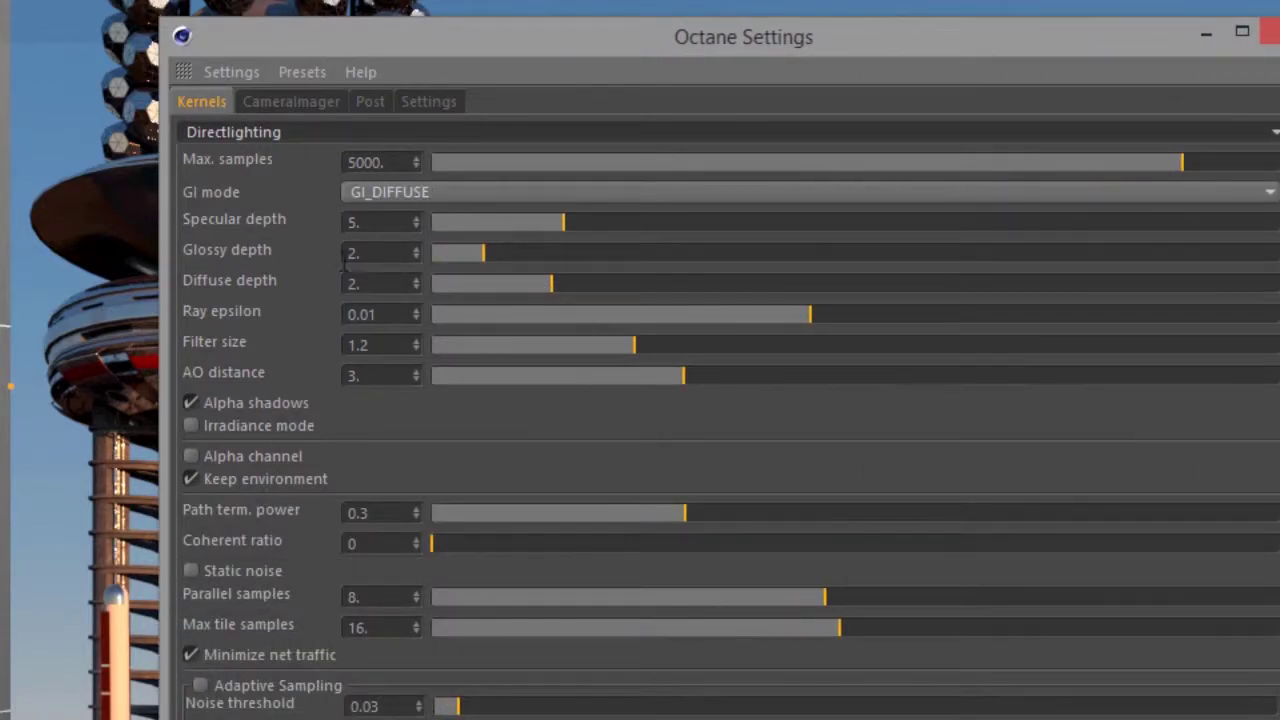
{"action": "left_click_drag", "start_coordinate": [548, 42], "coordinate": [969, 129]}
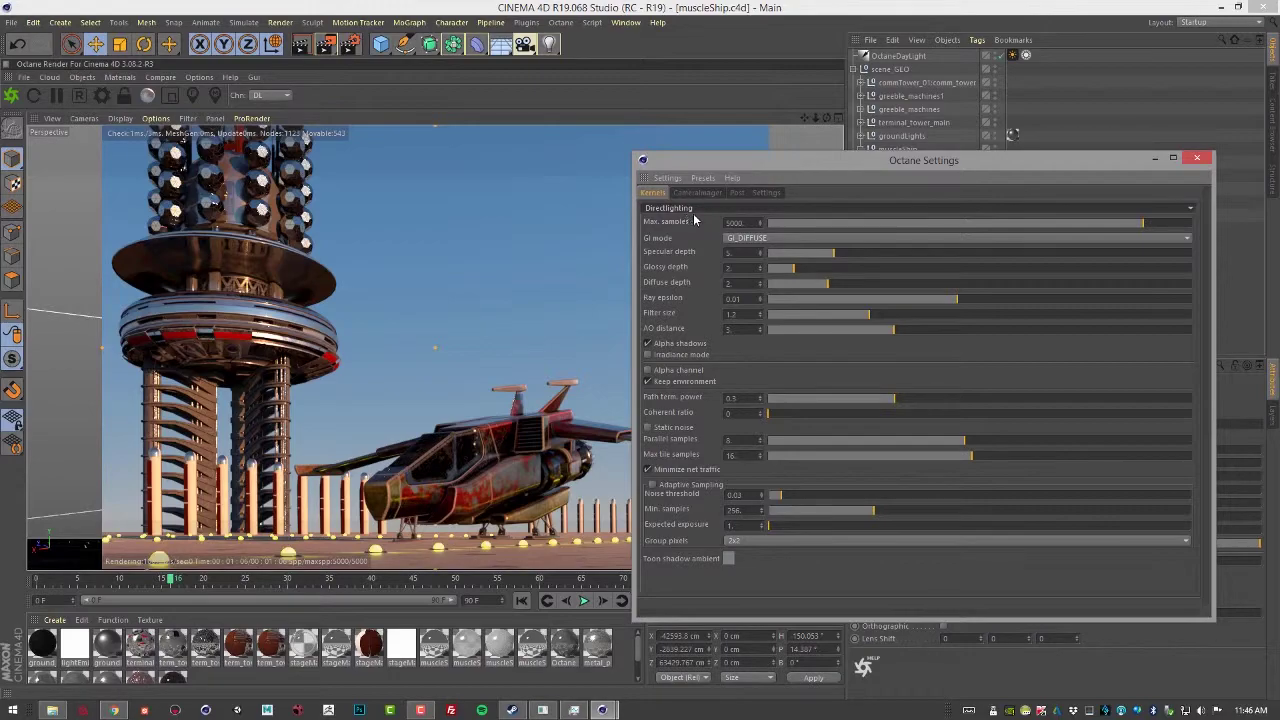
{"action": "left_click_drag", "start_coordinate": [748, 158], "coordinate": [806, 137]}
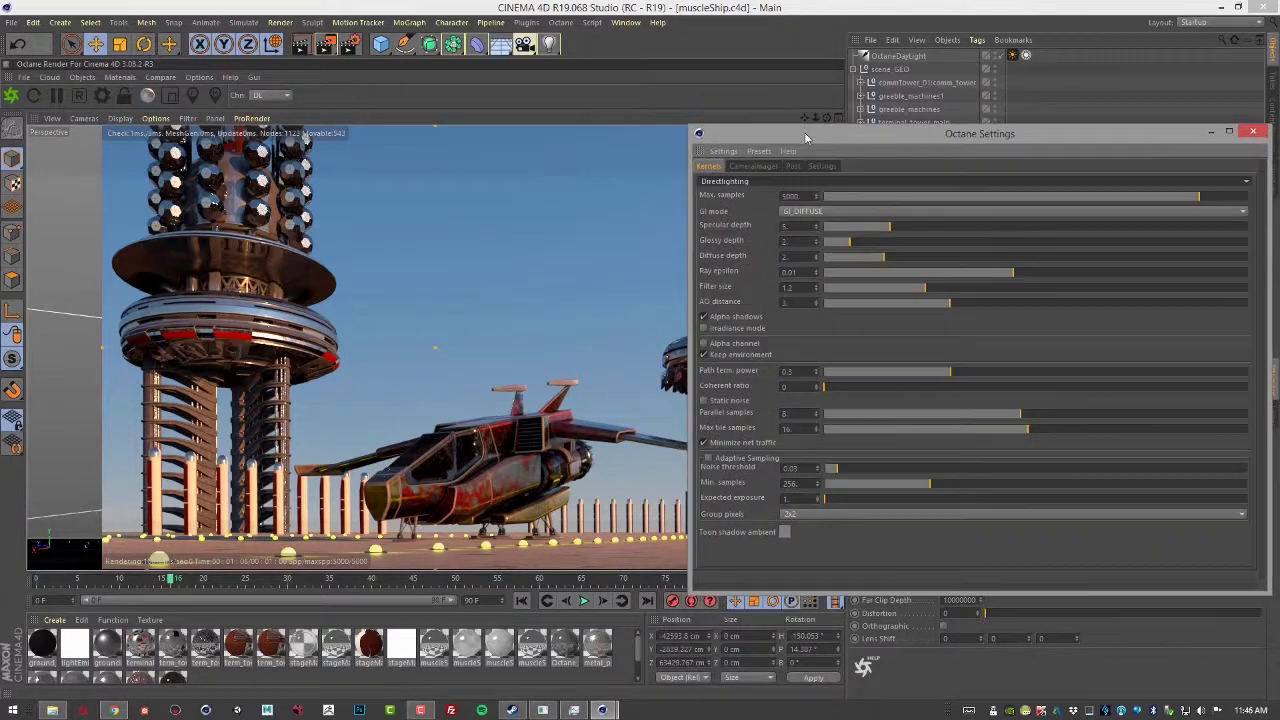
{"action": "left_click", "coordinate": [771, 182]}
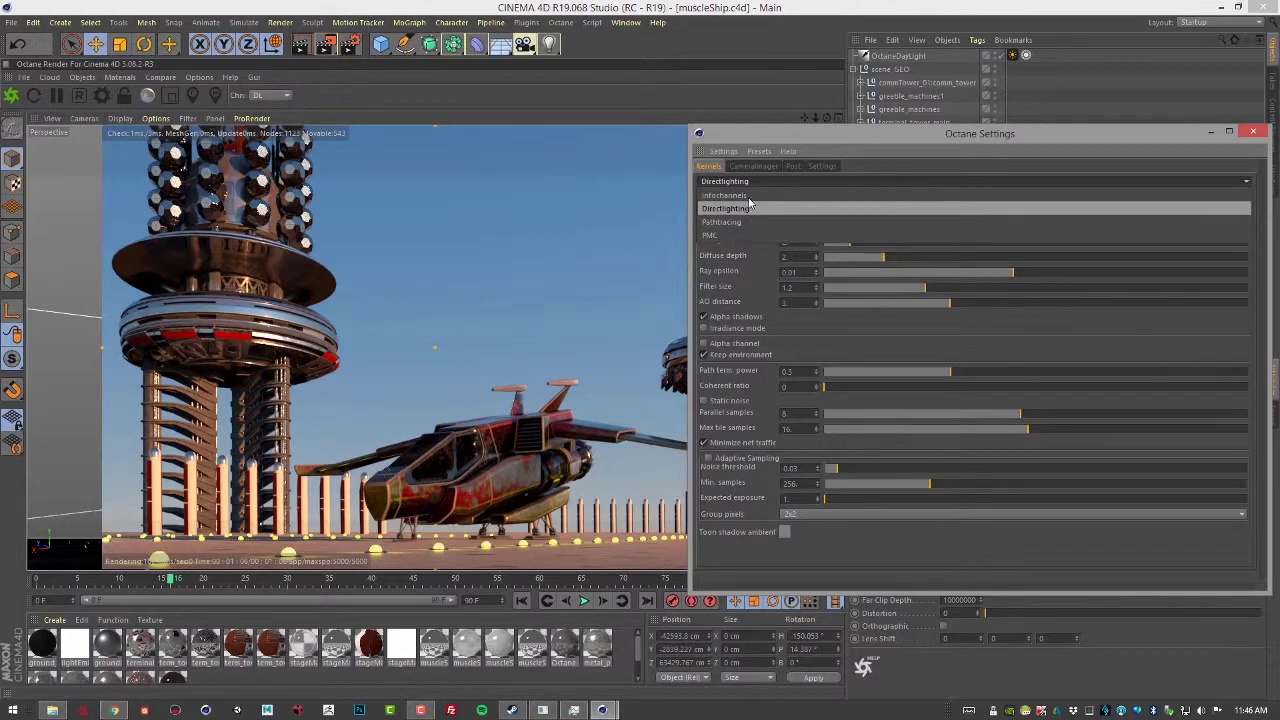
{"action": "left_click", "coordinate": [745, 208]}
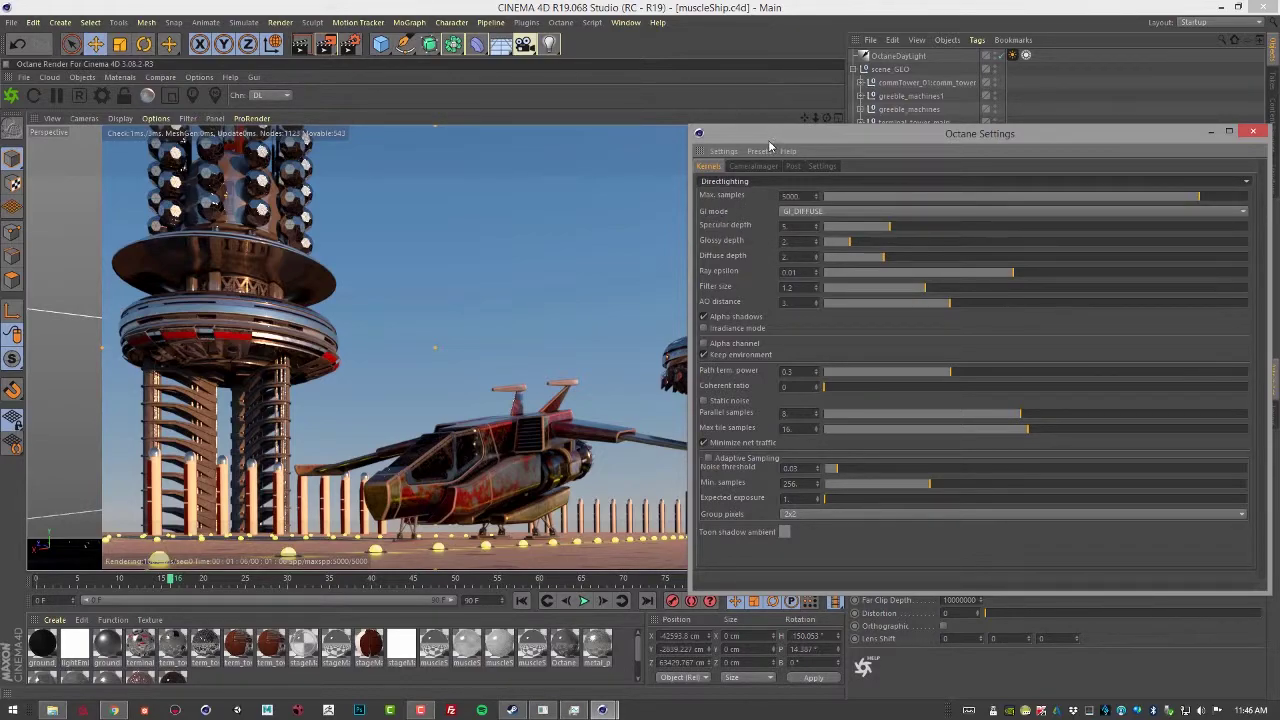
{"action": "left_click_drag", "start_coordinate": [770, 141], "coordinate": [888, 173]}
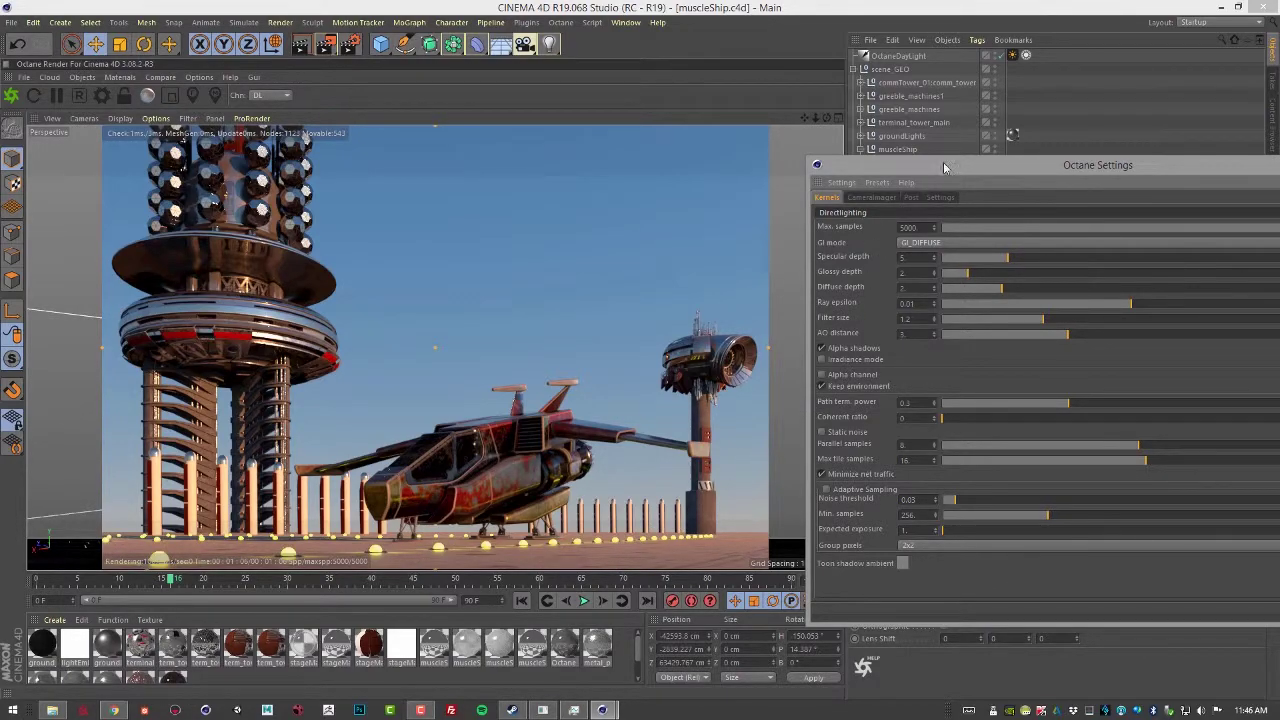
Step: Reposition the settings window and change Directlighting Max. samples from 5000 to 1000
{"action": "left_click_drag", "start_coordinate": [944, 167], "coordinate": [728, 141]}
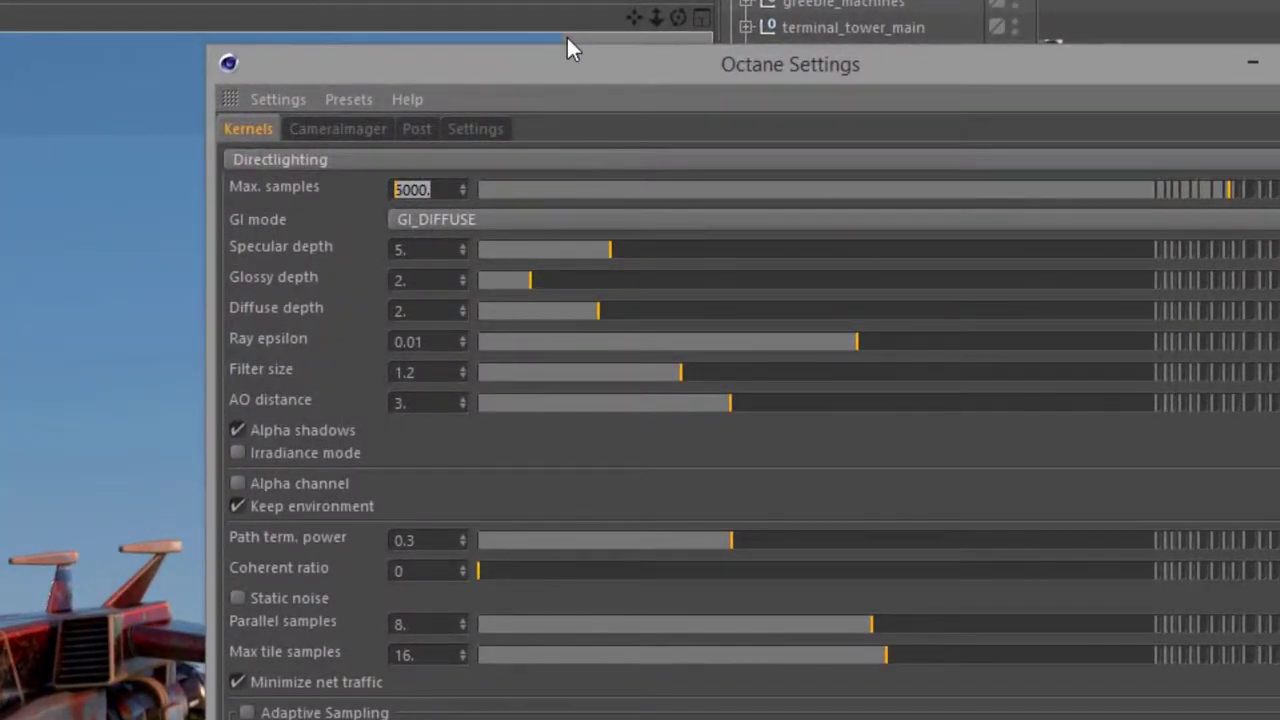
{"action": "left_click_drag", "start_coordinate": [569, 71], "coordinate": [693, 0]}
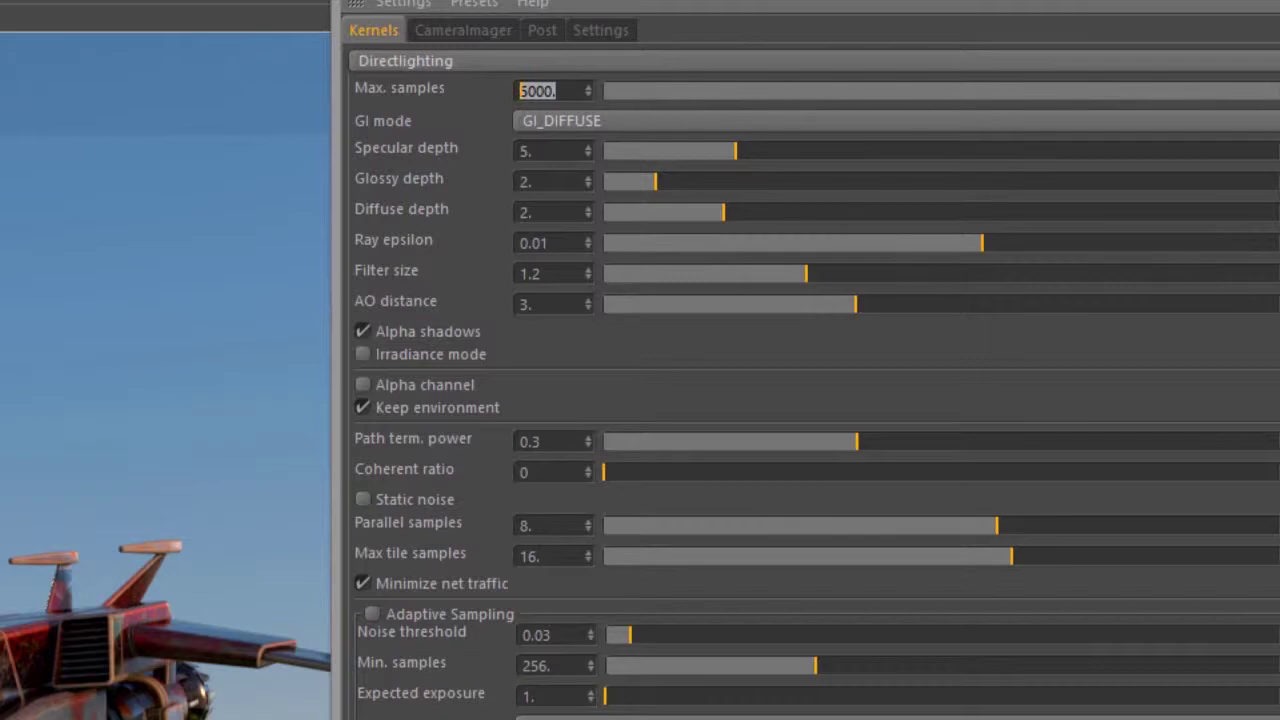
{"action": "left_click_drag", "start_coordinate": [1250, 90], "coordinate": [962, 91]}
{"action": "double_click", "coordinate": [537, 91]}
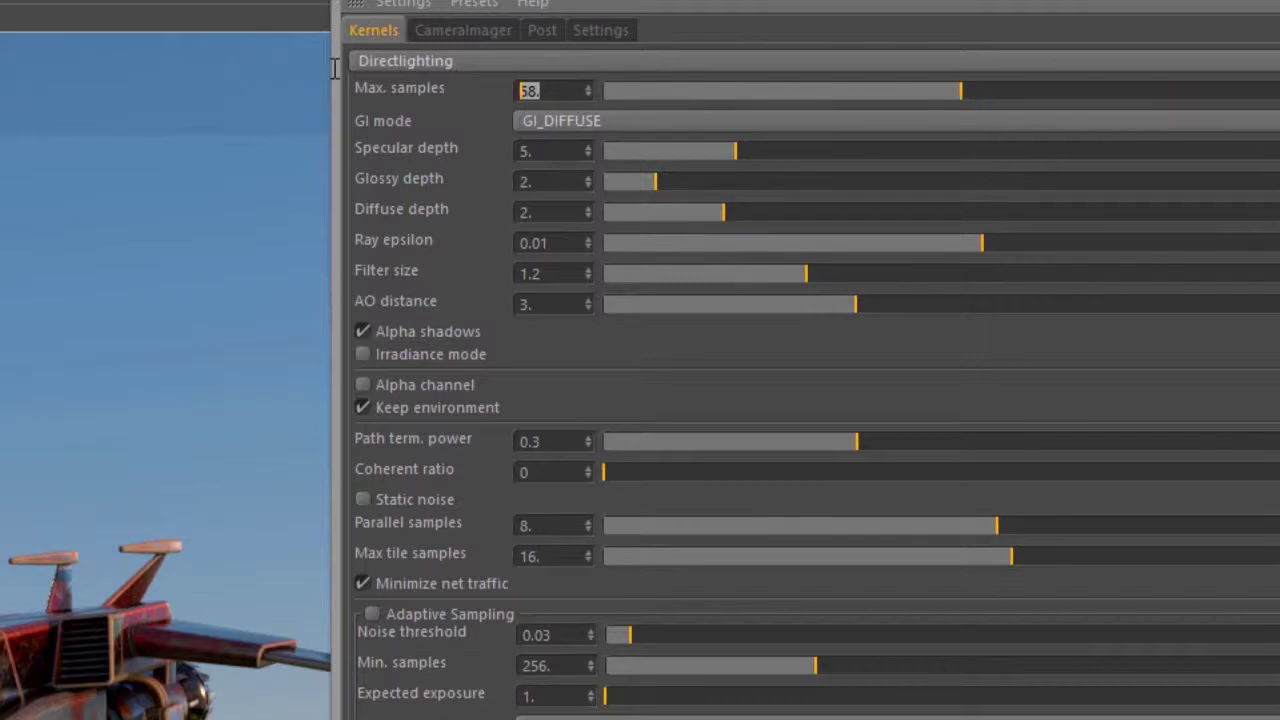
{"action": "type", "text": "1000"}
{"action": "key", "text": "Return"}
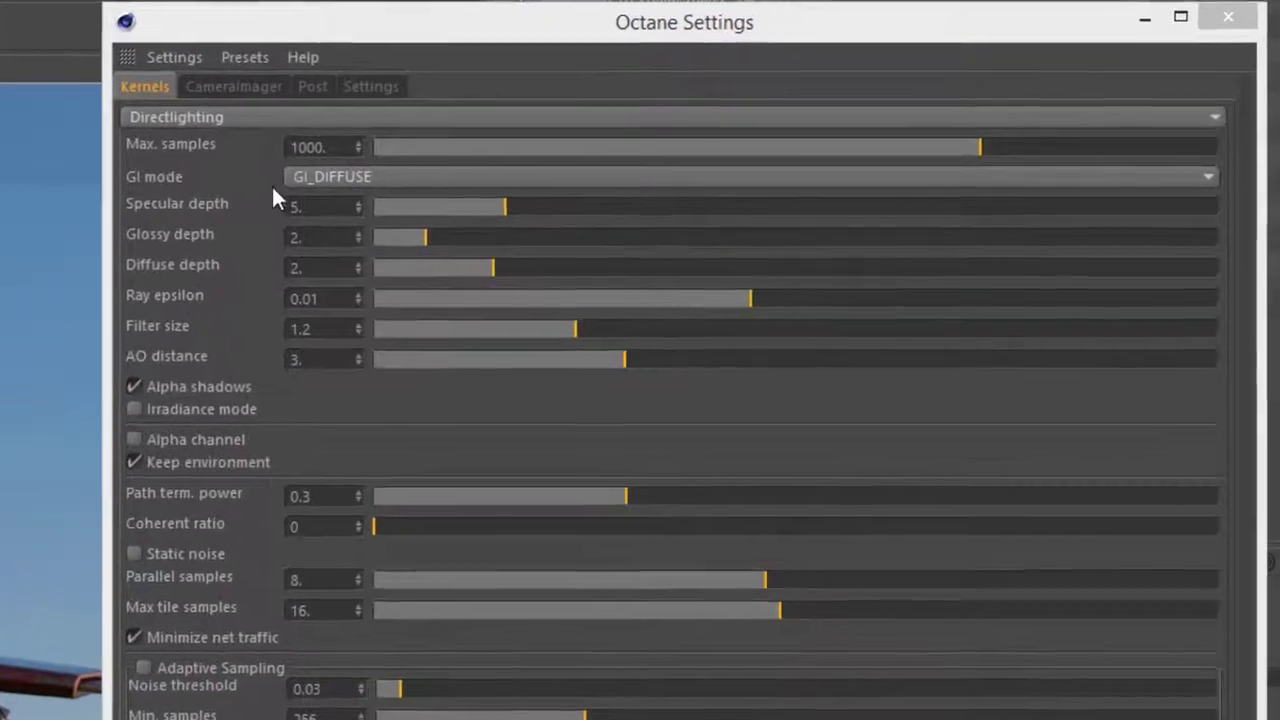
{"action": "left_click", "coordinate": [310, 178]}
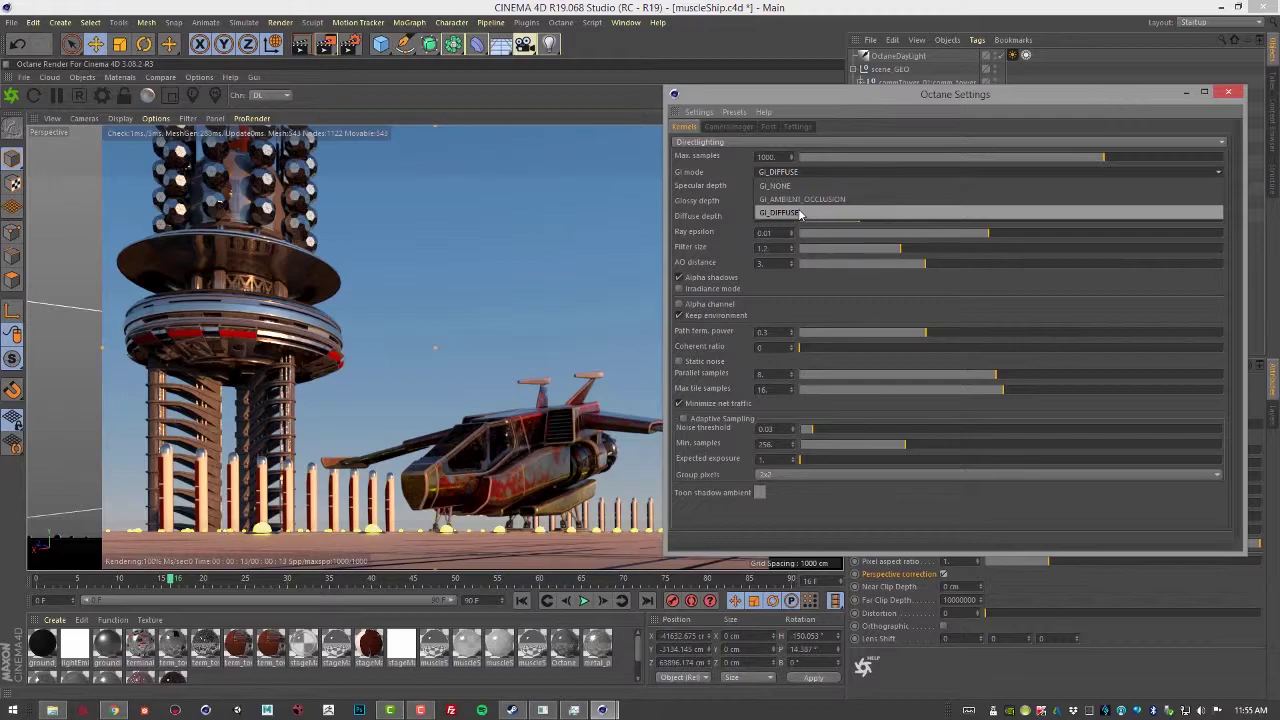
{"action": "left_click", "coordinate": [819, 214]}
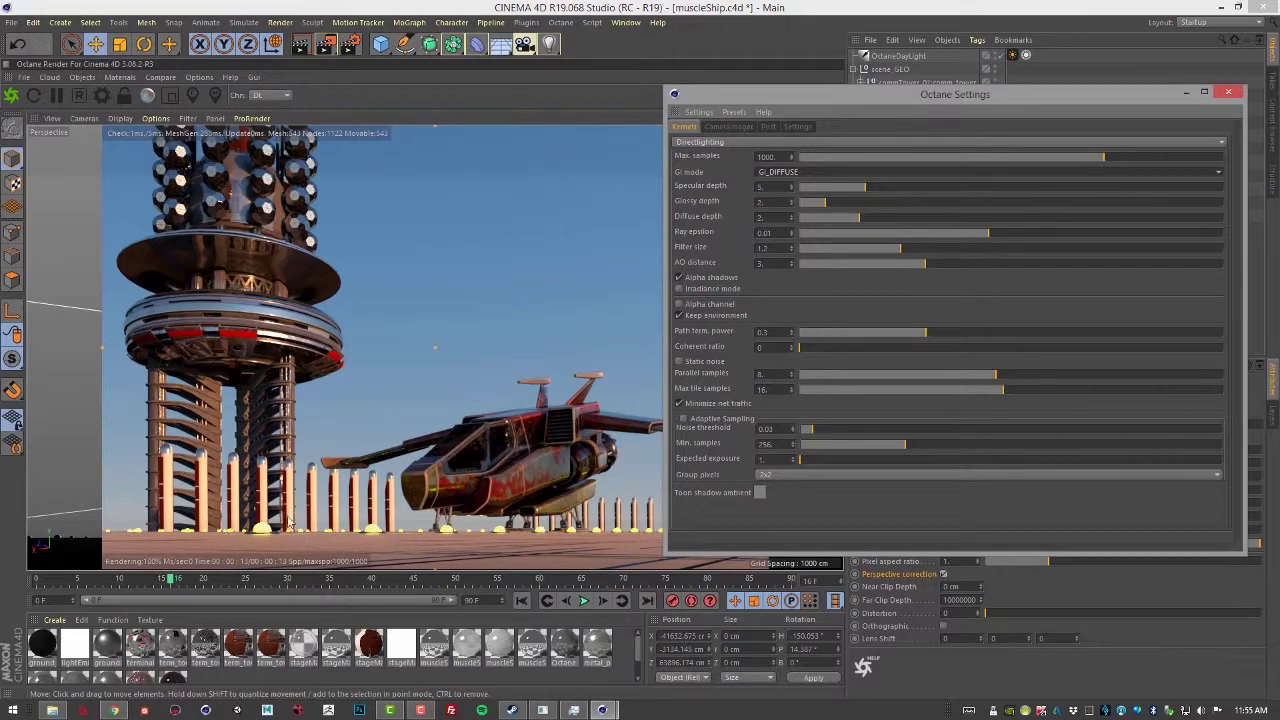
Step: Bring Diffuse depth to 5 in the Directlighting kernel, passing through 1 and 2
{"action": "left_click_drag", "start_coordinate": [852, 218], "coordinate": [797, 187]}
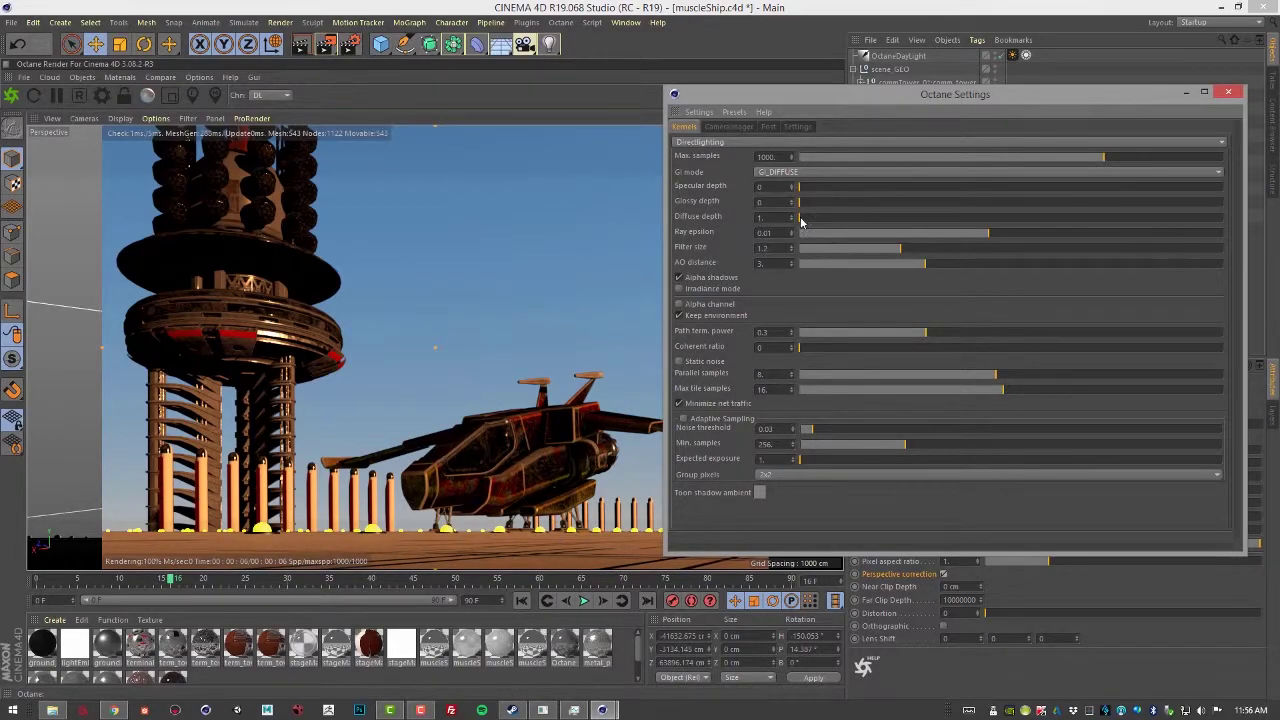
{"action": "left_click_drag", "start_coordinate": [814, 226], "coordinate": [875, 226]}
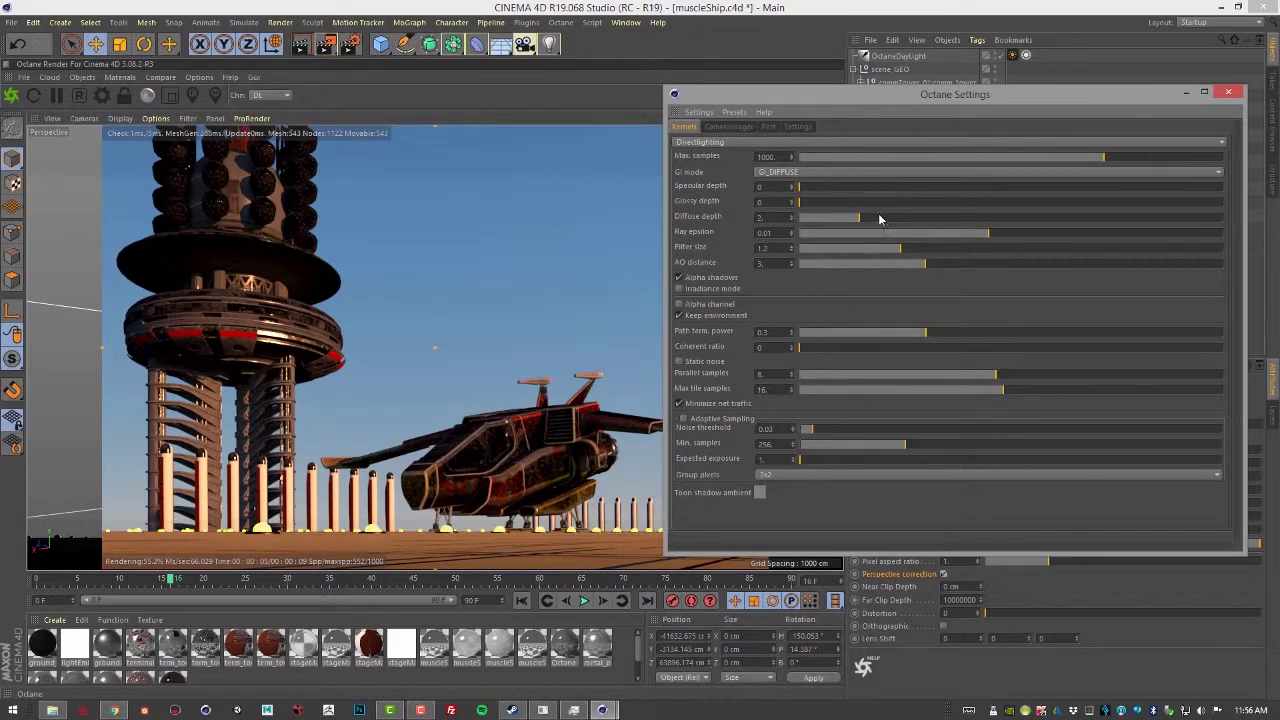
{"action": "left_click_drag", "start_coordinate": [879, 218], "coordinate": [1049, 232]}
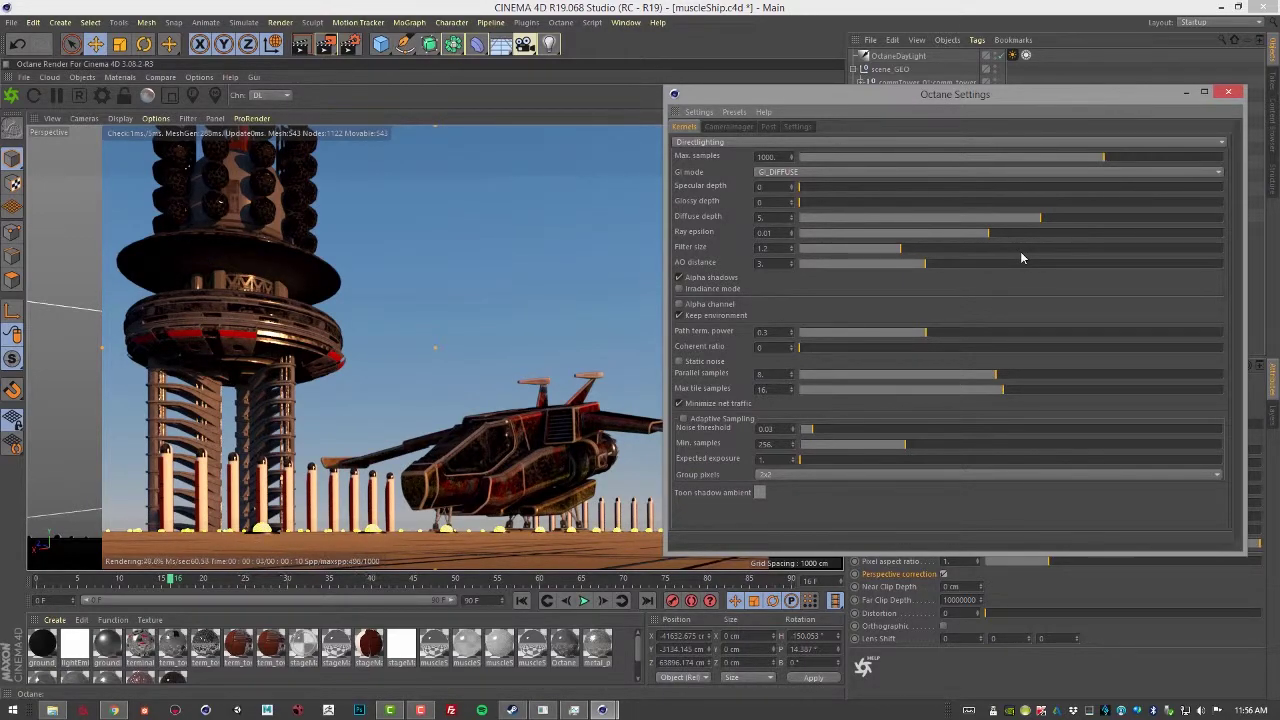
Step: Try several Glossy depth values, ending at specular 1, glossy 4, diffuse 4, with Ray epsilon 0.000001
{"action": "left_click", "coordinate": [1009, 220]}
{"action": "left_click", "coordinate": [851, 202]}
{"action": "left_click", "coordinate": [917, 202]}
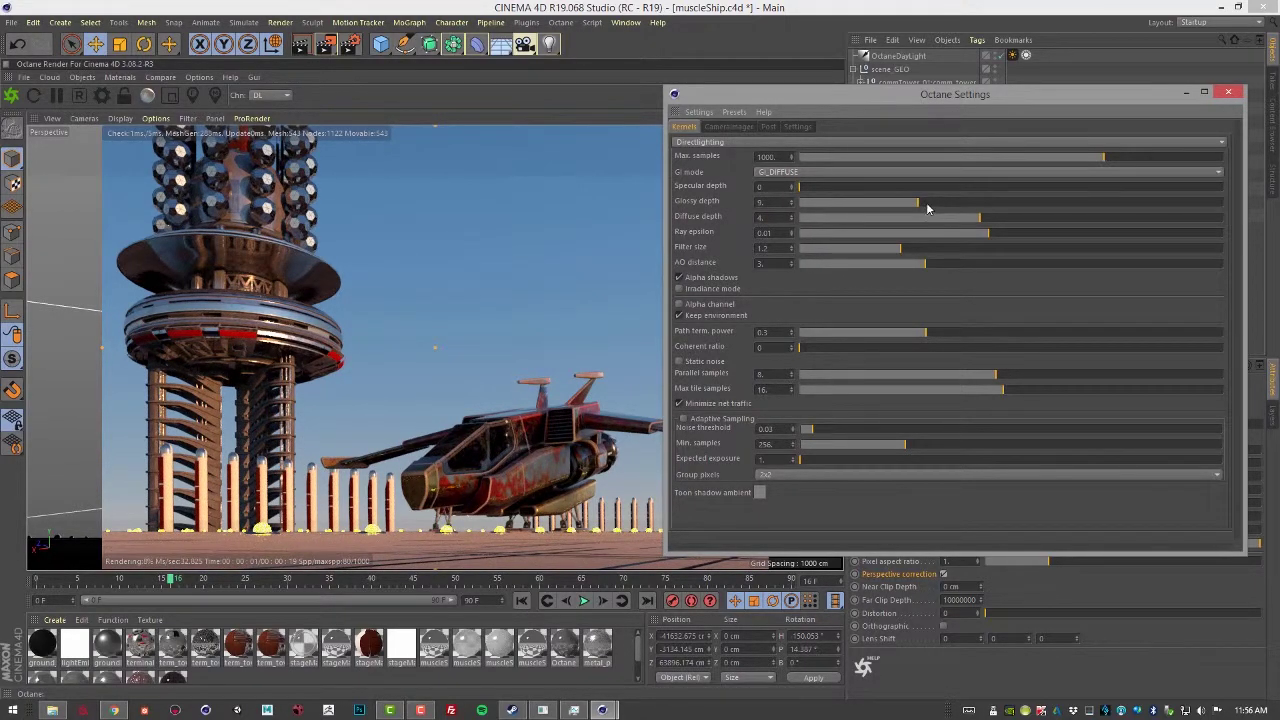
{"action": "left_click", "coordinate": [1168, 202]}
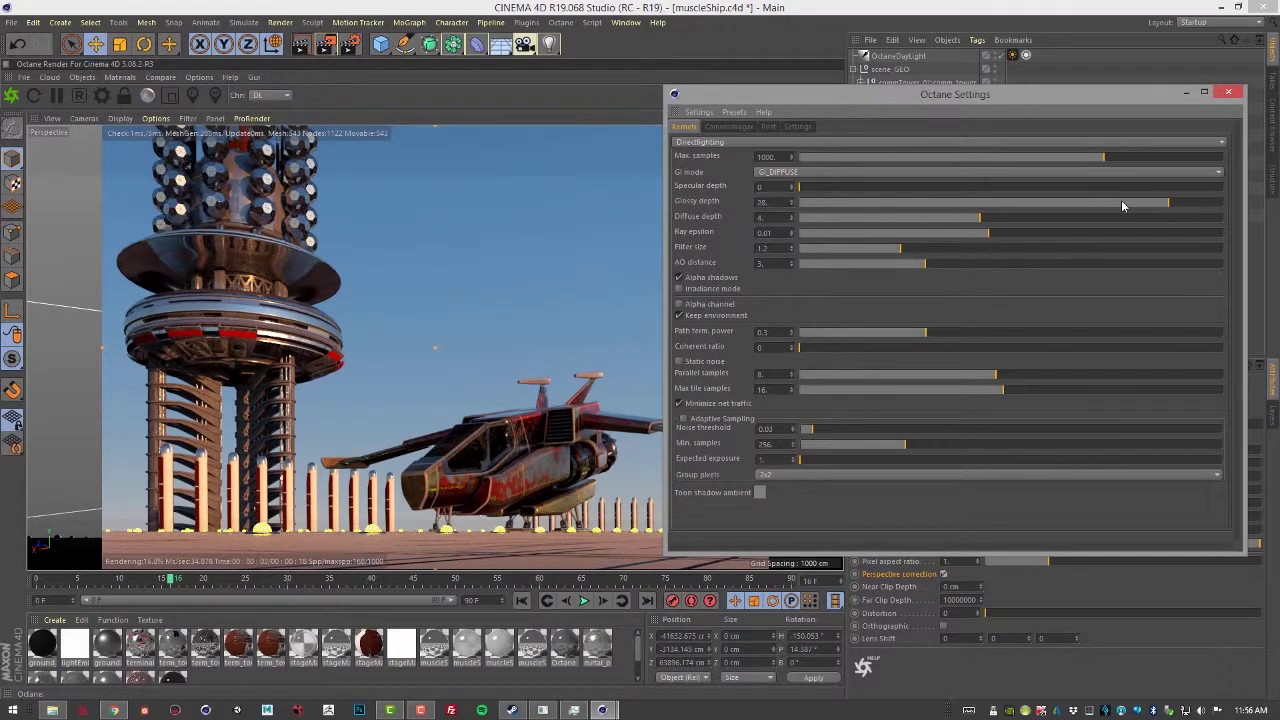
{"action": "left_click_drag", "start_coordinate": [1123, 203], "coordinate": [852, 205]}
{"action": "left_click", "coordinate": [825, 203]}
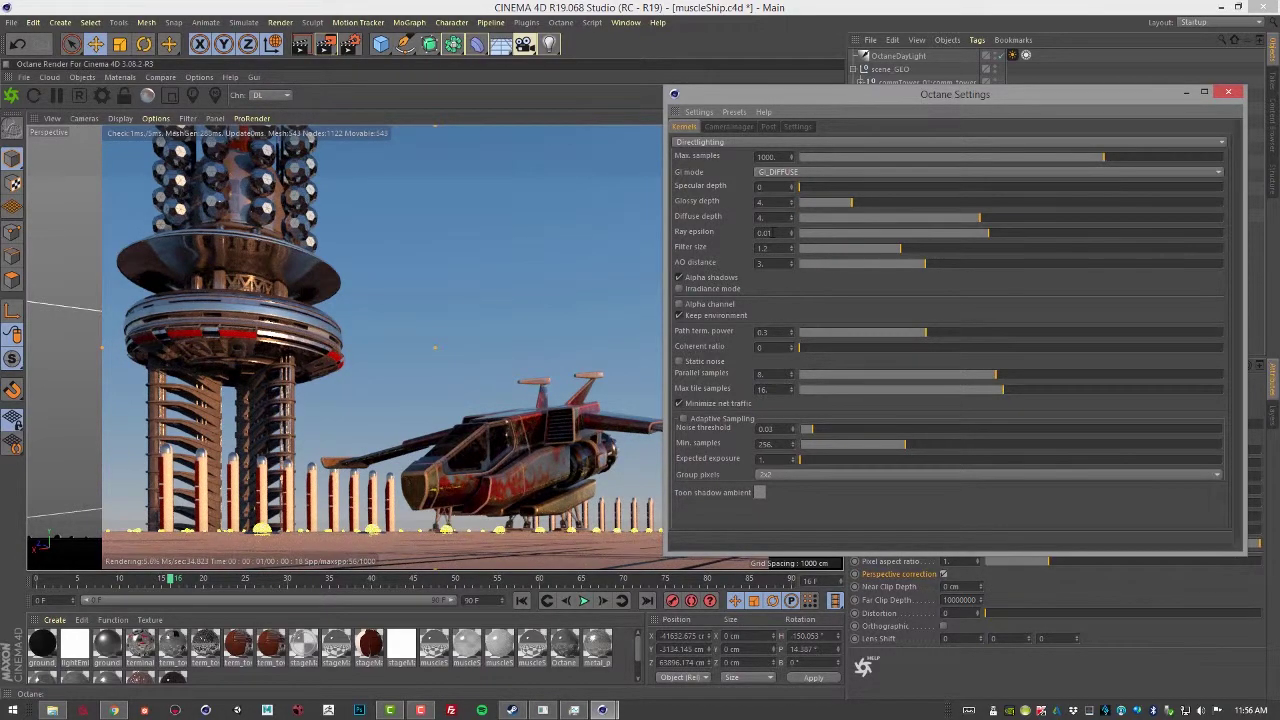
{"action": "left_click_drag", "start_coordinate": [862, 207], "coordinate": [900, 213]}
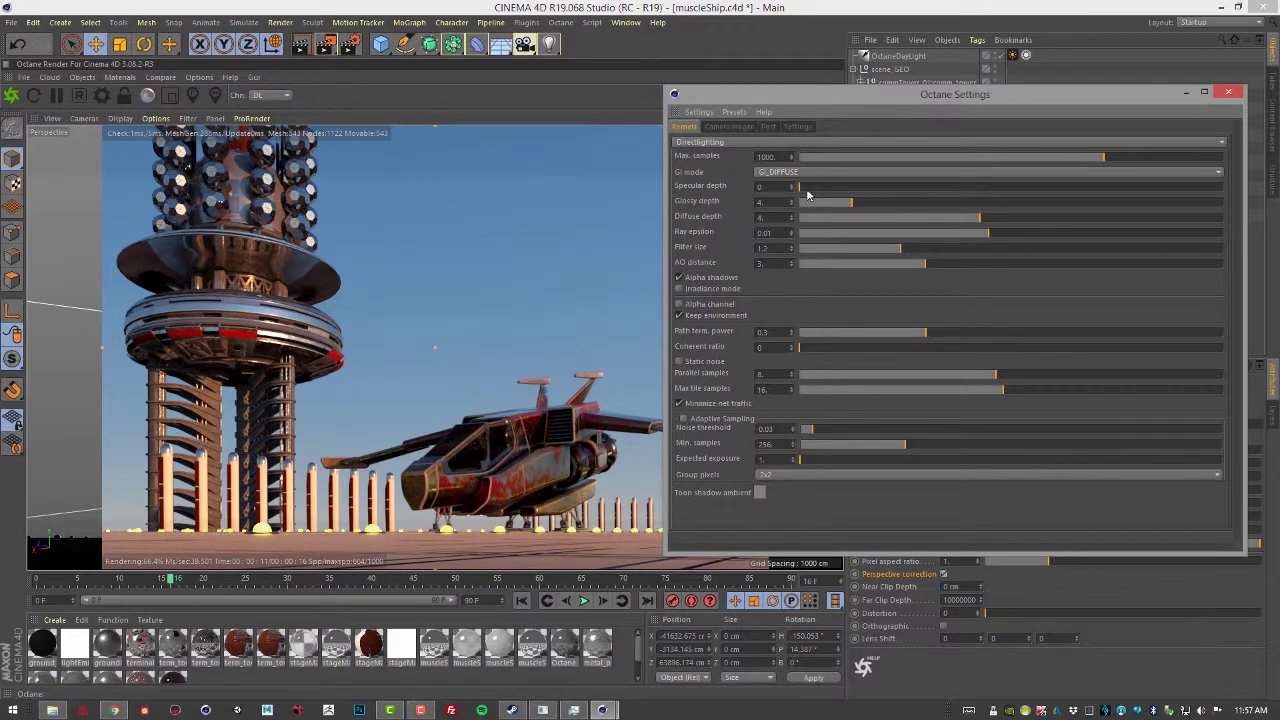
{"action": "mouse_move", "coordinate": [818, 190]}
{"action": "left_mouse_down"}
{"action": "mouse_move", "coordinate": [903, 186]}
{"action": "mouse_move", "coordinate": [811, 194]}
{"action": "left_mouse_up"}
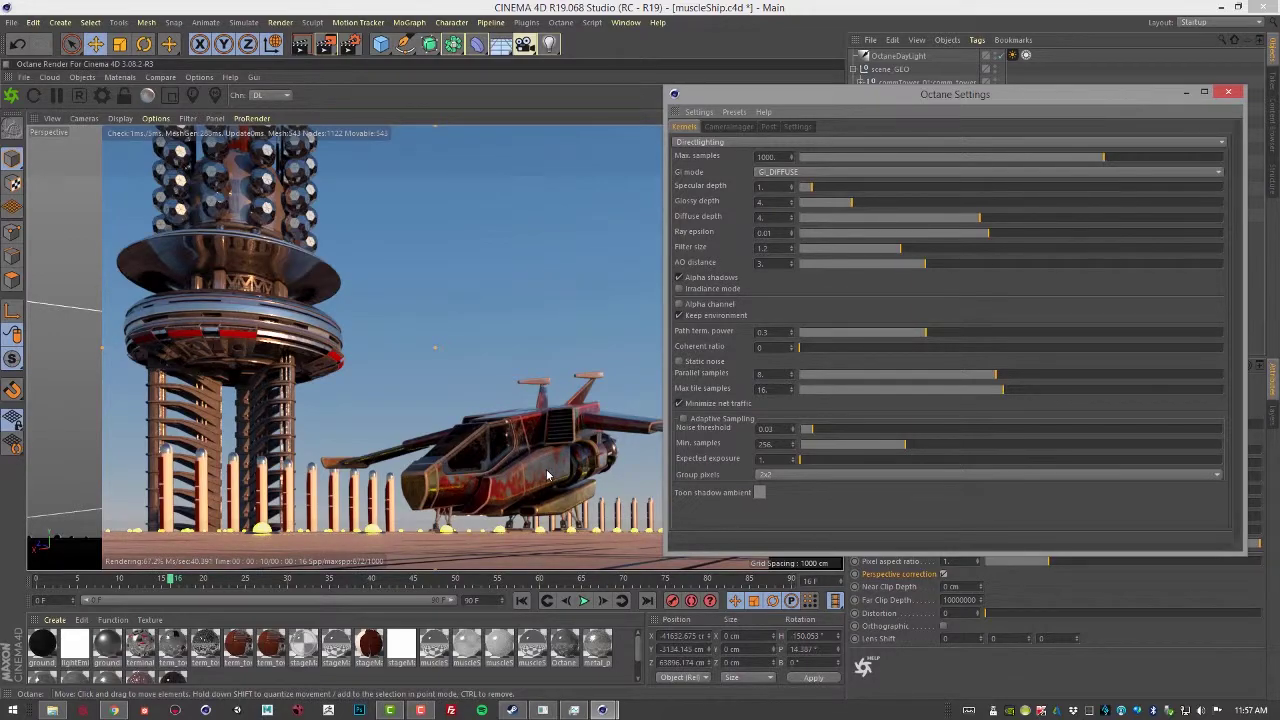
{"action": "left_click_drag", "start_coordinate": [988, 233], "coordinate": [803, 243]}
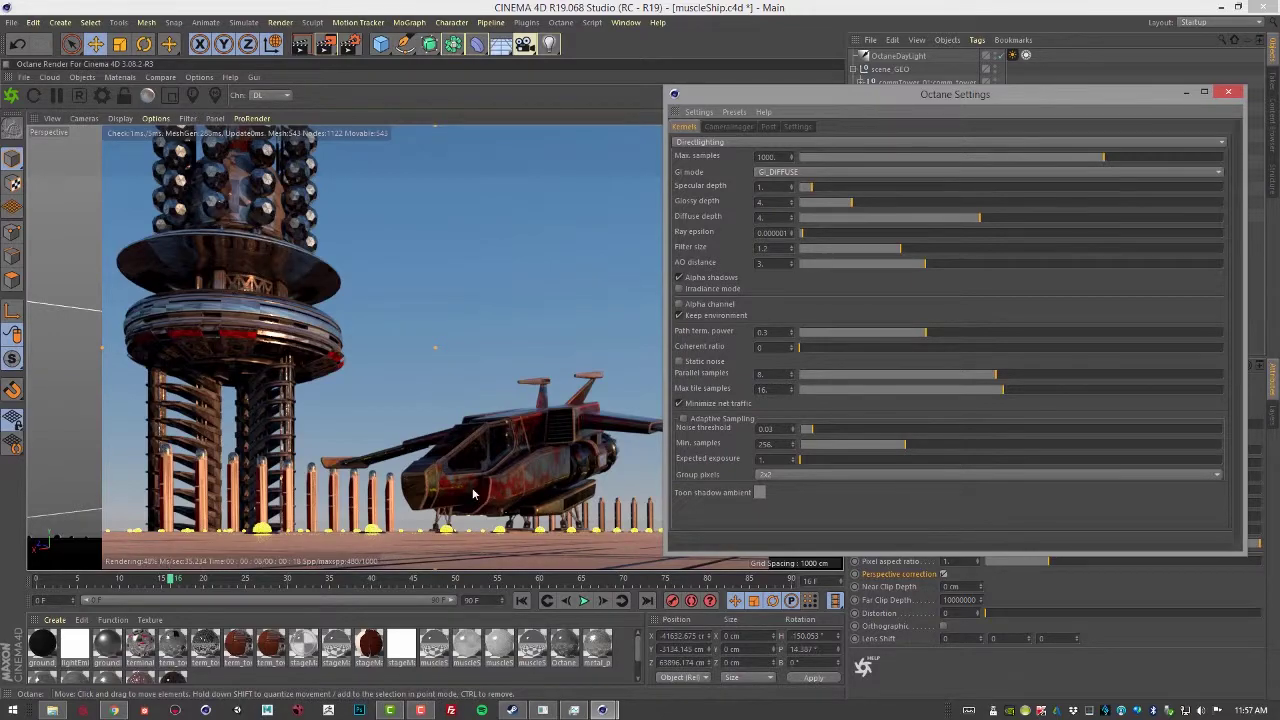
Step: Set Ray epsilon to exactly 1, then raise Filter size to about 5.15
{"action": "left_click_drag", "start_coordinate": [803, 240], "coordinate": [829, 243]}
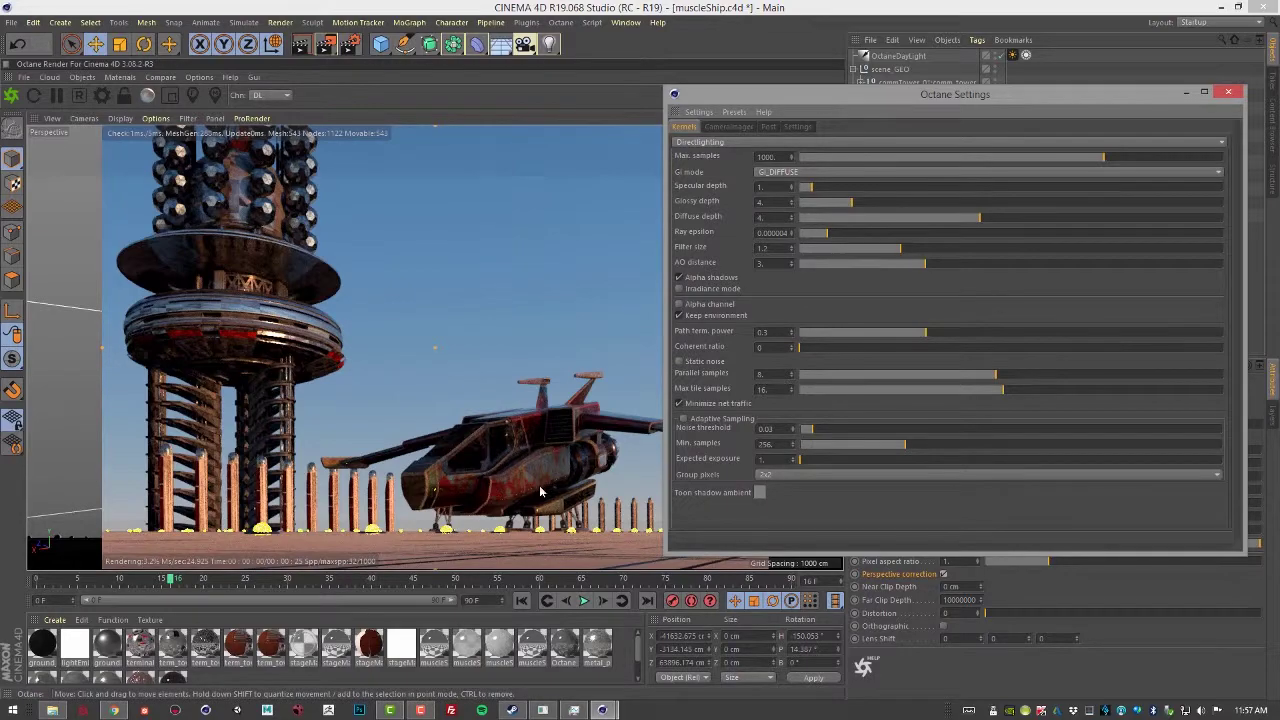
{"action": "left_click_drag", "start_coordinate": [826, 238], "coordinate": [859, 237]}
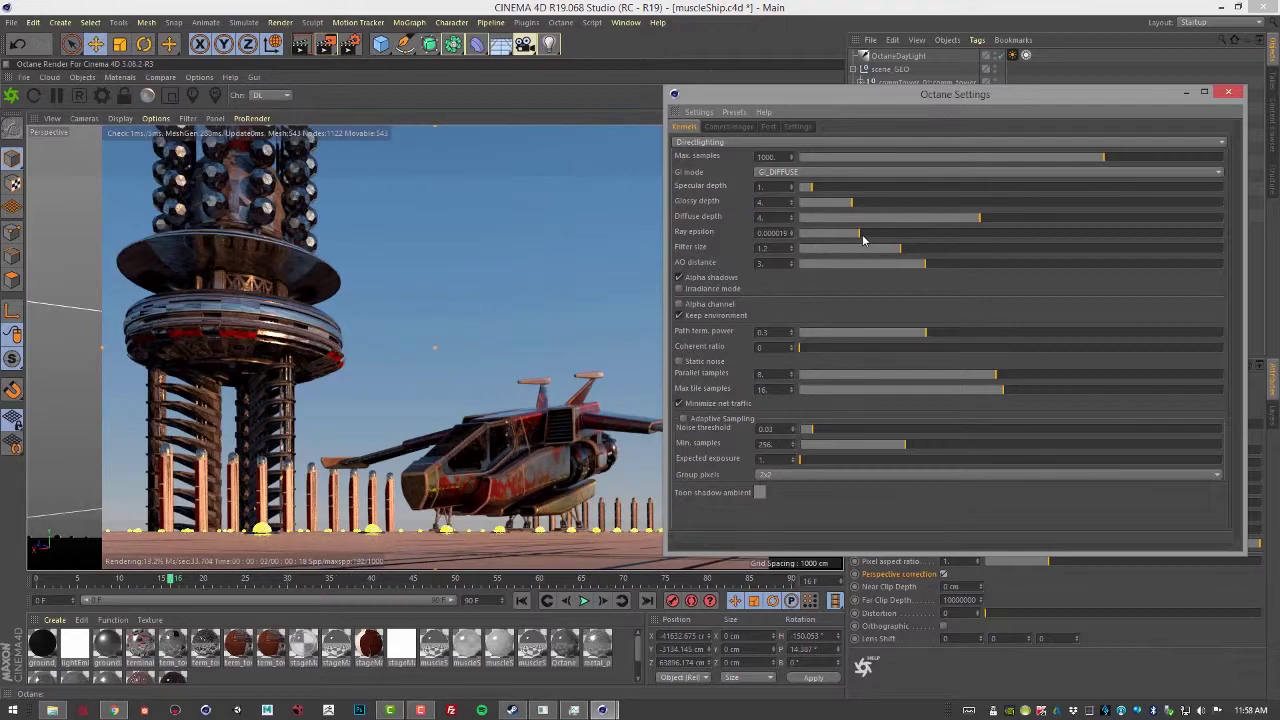
{"action": "left_click_drag", "start_coordinate": [863, 233], "coordinate": [1222, 239]}
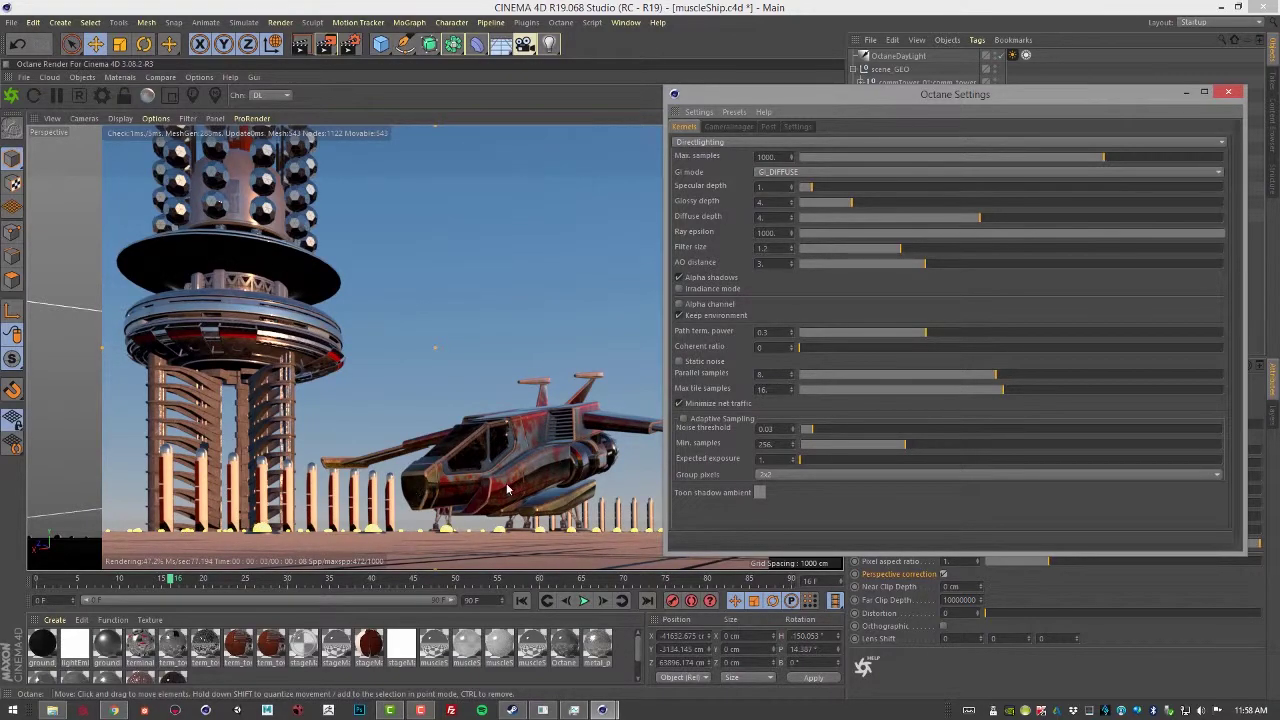
{"action": "left_click_drag", "start_coordinate": [1219, 238], "coordinate": [1027, 245]}
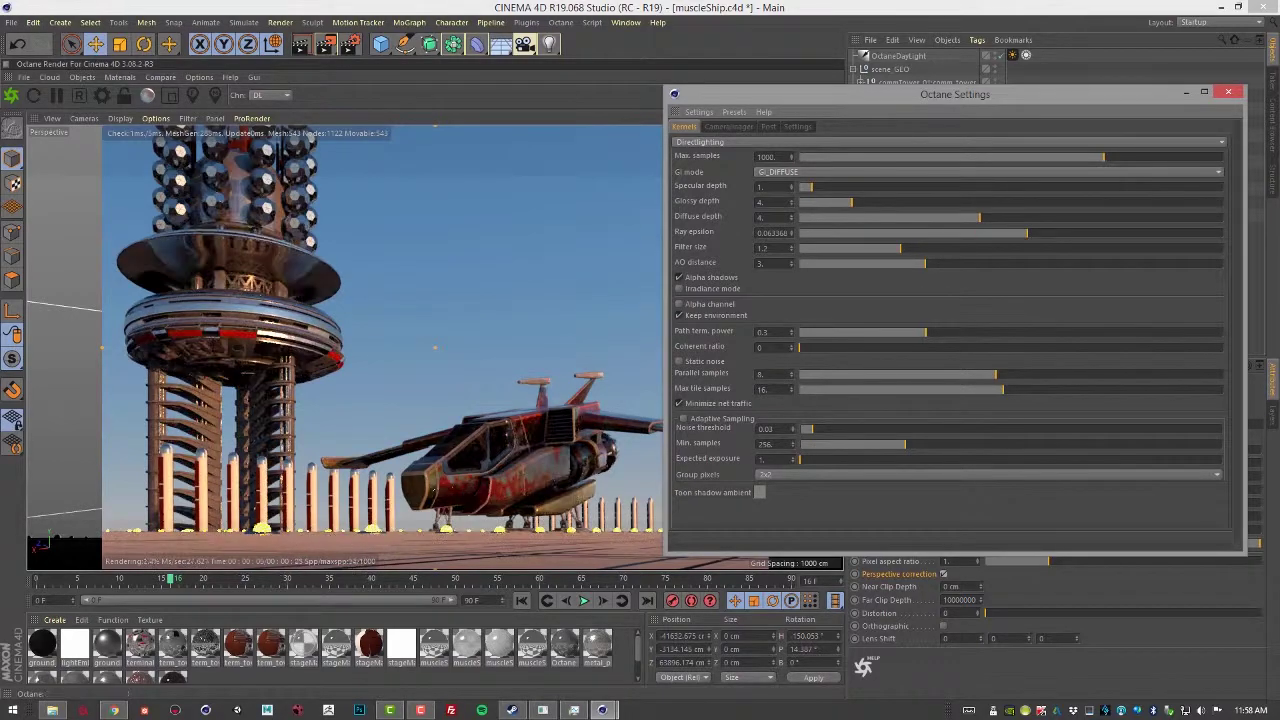
{"action": "left_click", "coordinate": [771, 232]}
{"action": "type", "text": "1."}
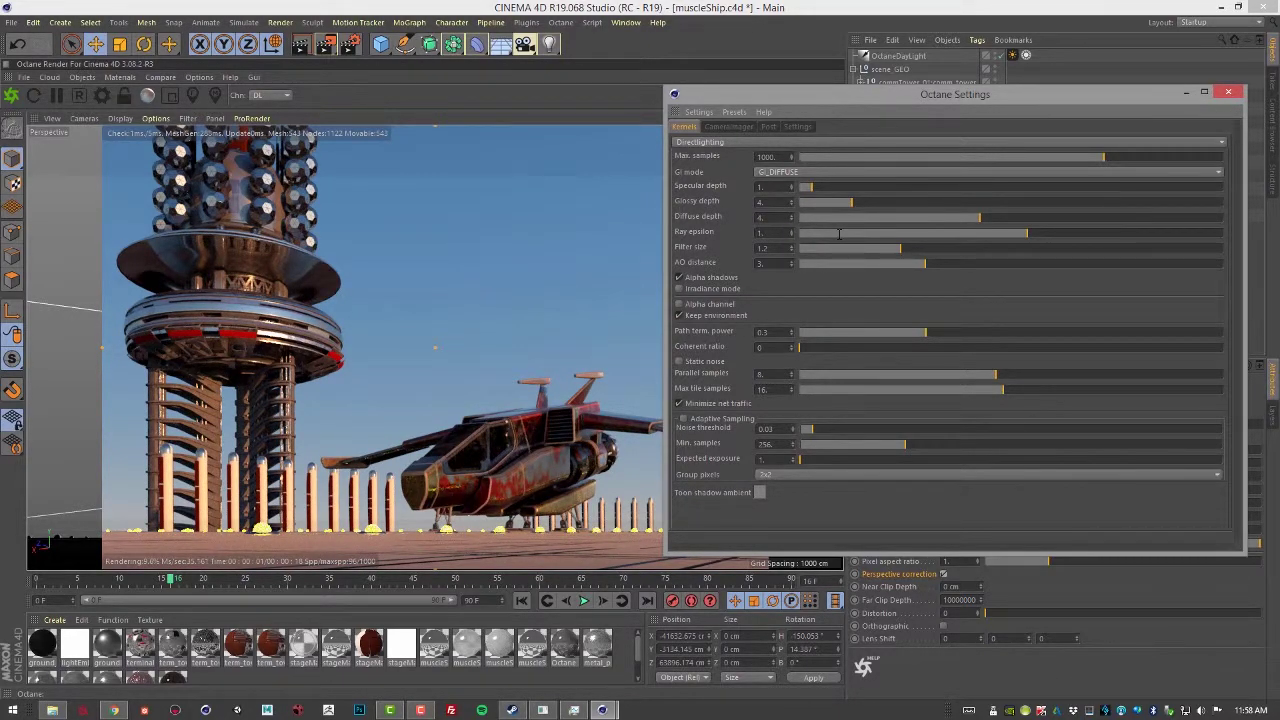
{"action": "key", "text": "Return"}
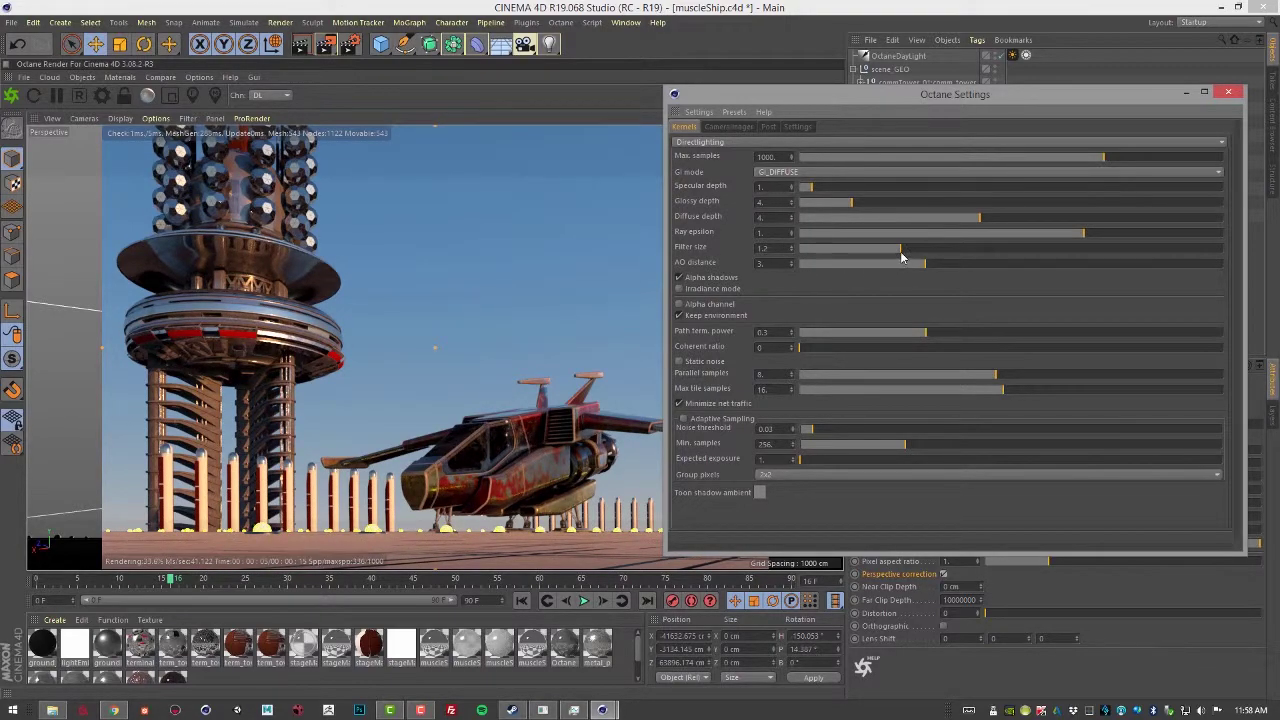
{"action": "left_click_drag", "start_coordinate": [903, 253], "coordinate": [1163, 248]}
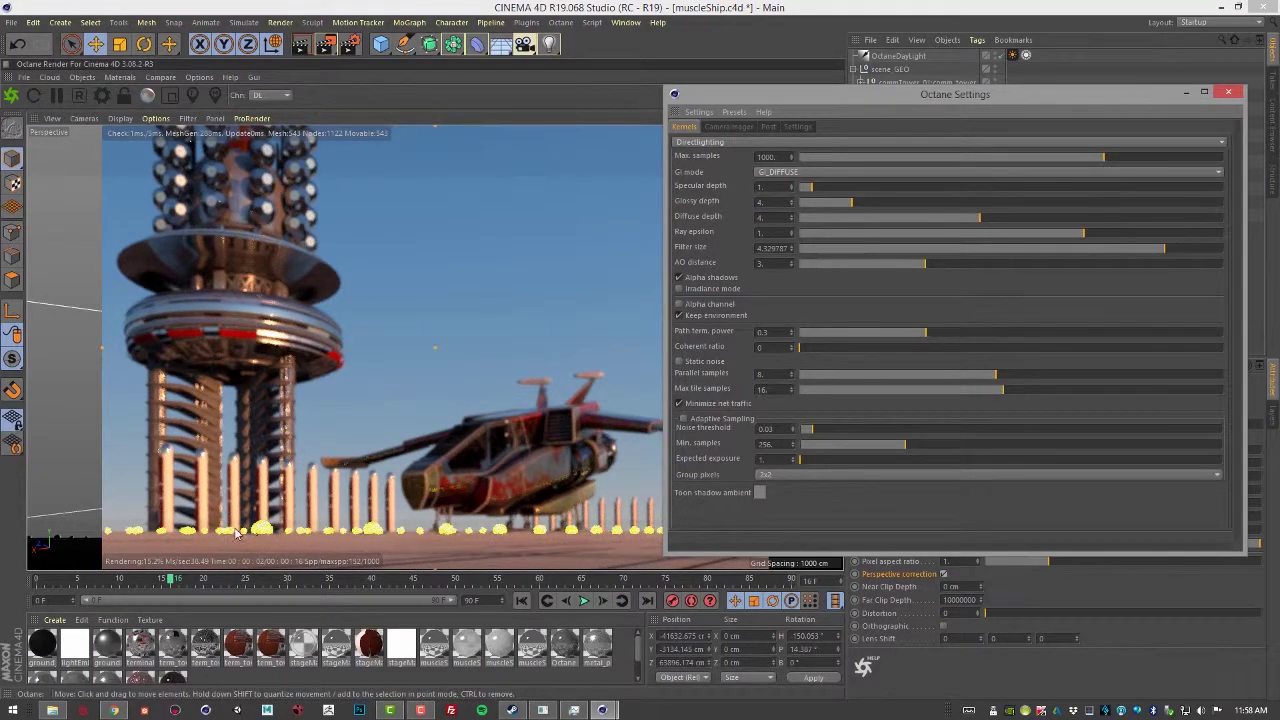
Step: Return Filter size to 1.2 after trying the minimum and a value of 1.12
{"action": "left_click_drag", "start_coordinate": [1153, 255], "coordinate": [839, 253]}
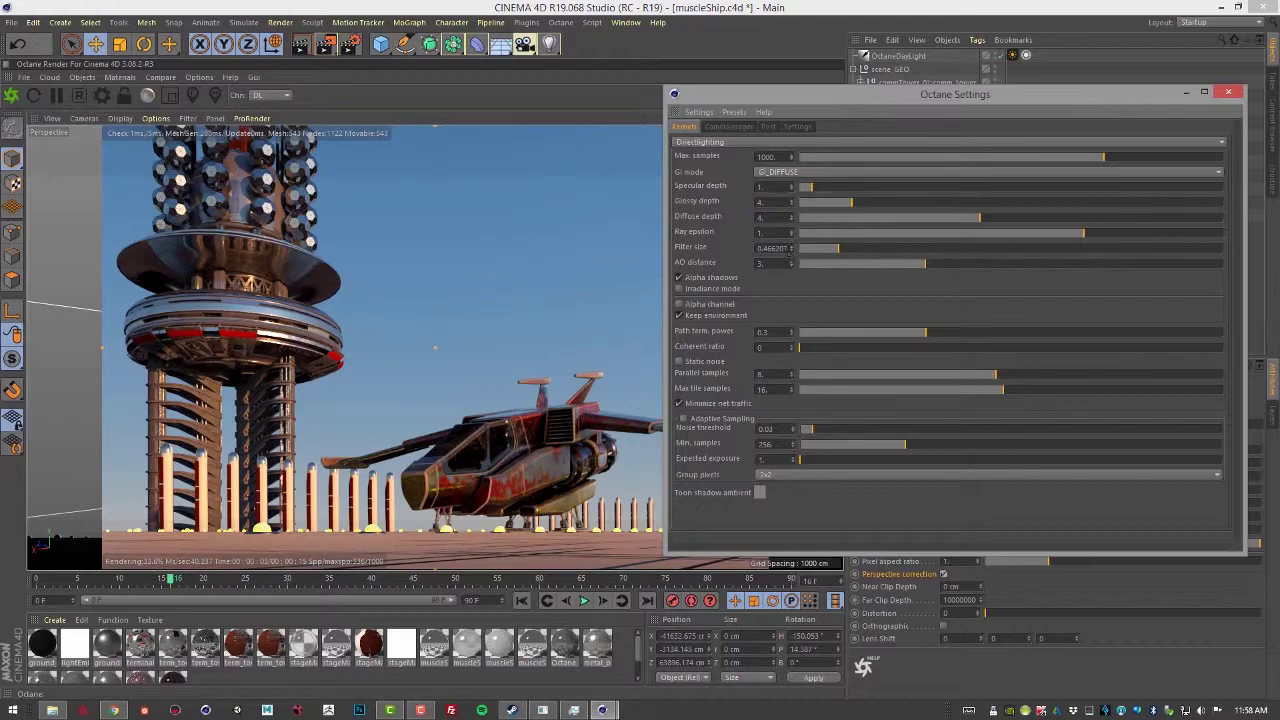
{"action": "double_click", "coordinate": [780, 249]}
{"action": "type", "text": "1.12"}
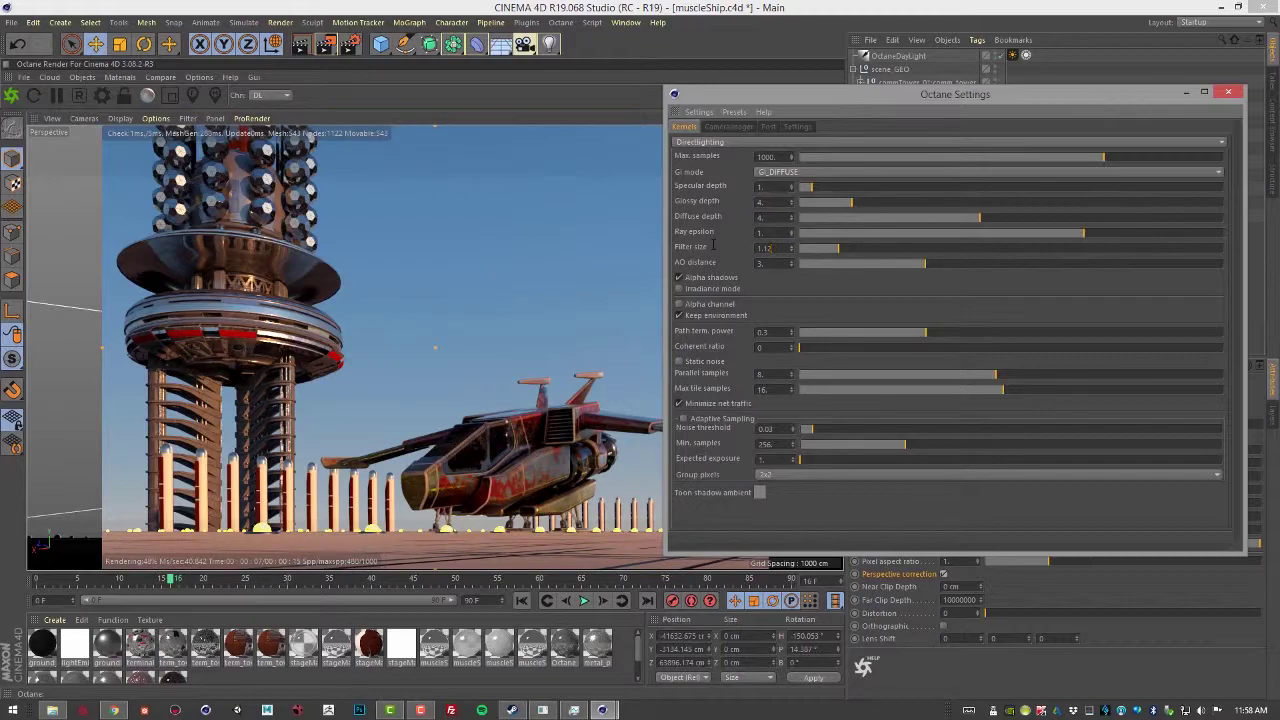
{"action": "key", "text": "Return"}
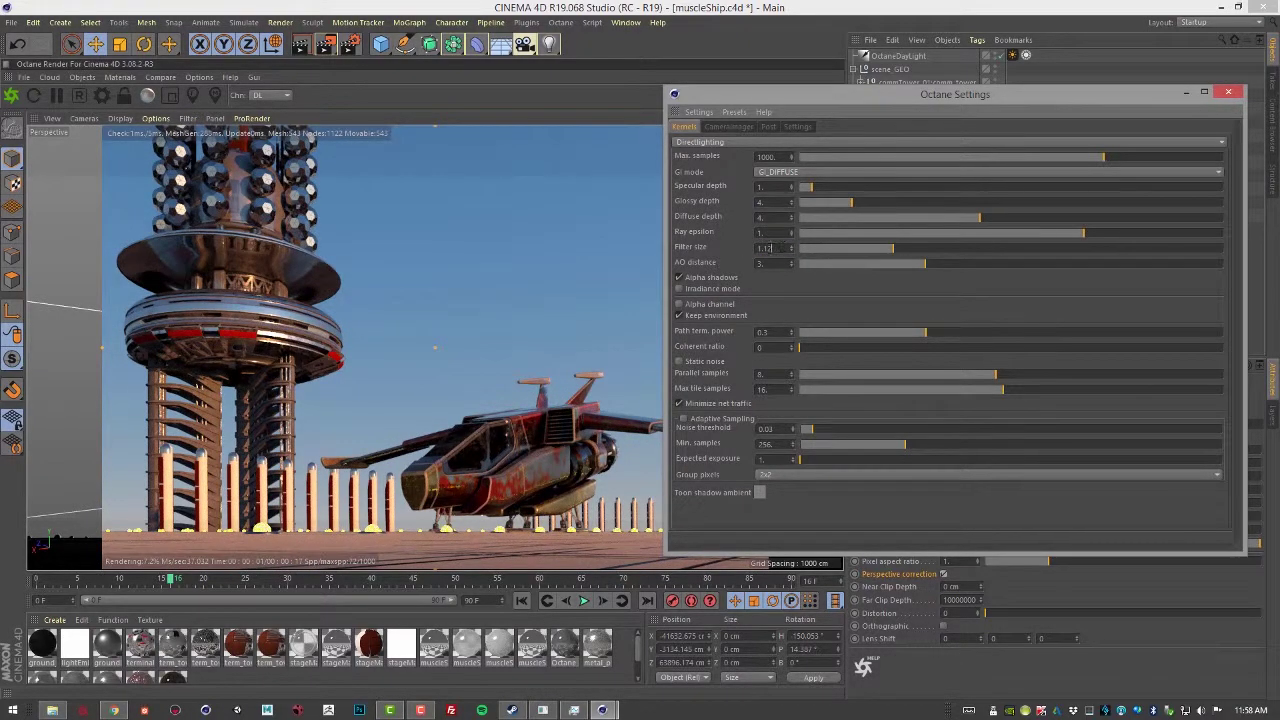
{"action": "double_click", "coordinate": [766, 247]}
{"action": "type", "text": "1.2"}
{"action": "key", "text": "Return"}
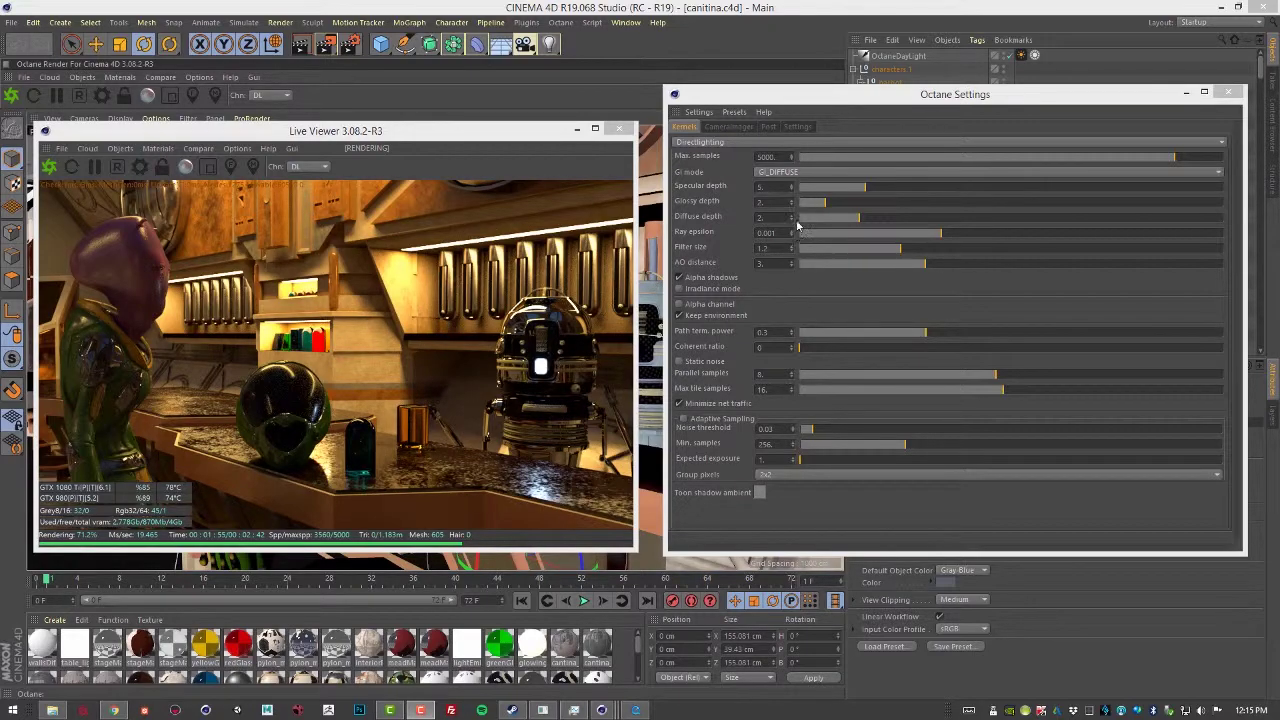
Step: Change GI mode to GI_NONE, then to GI_AMBIENT_OCCLUSION
{"action": "left_click", "coordinate": [785, 172]}
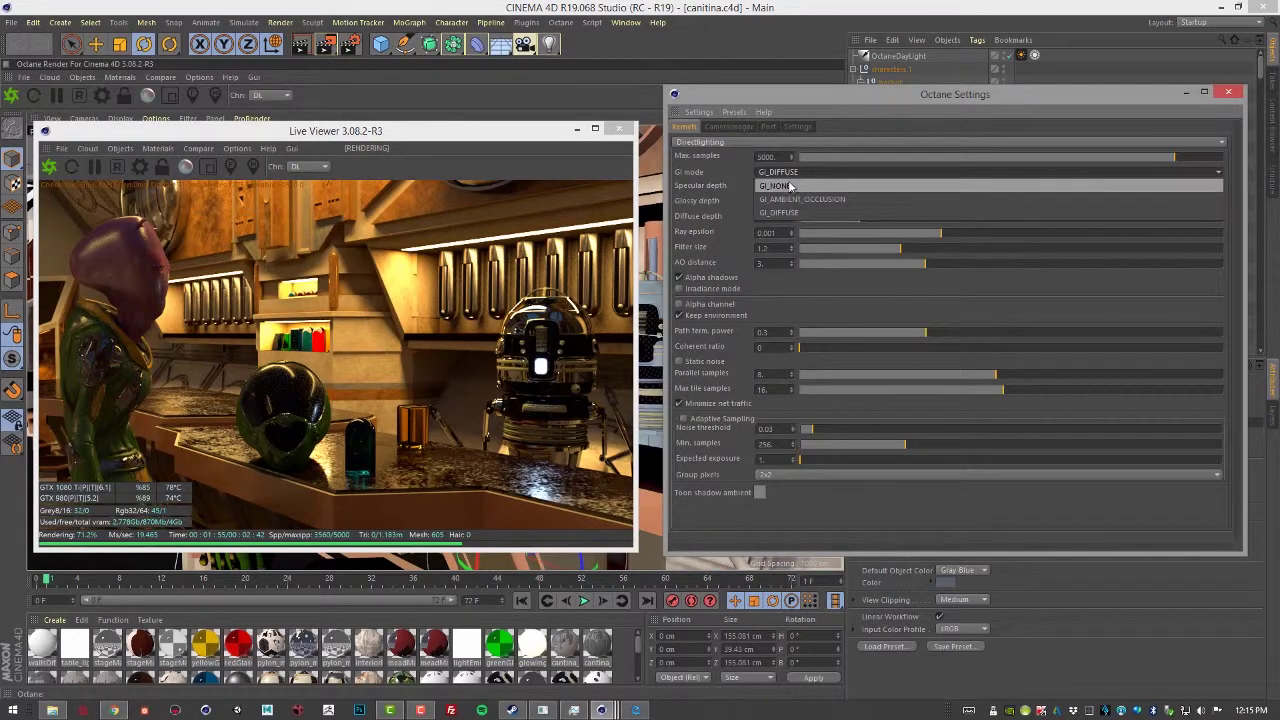
{"action": "left_click", "coordinate": [778, 186]}
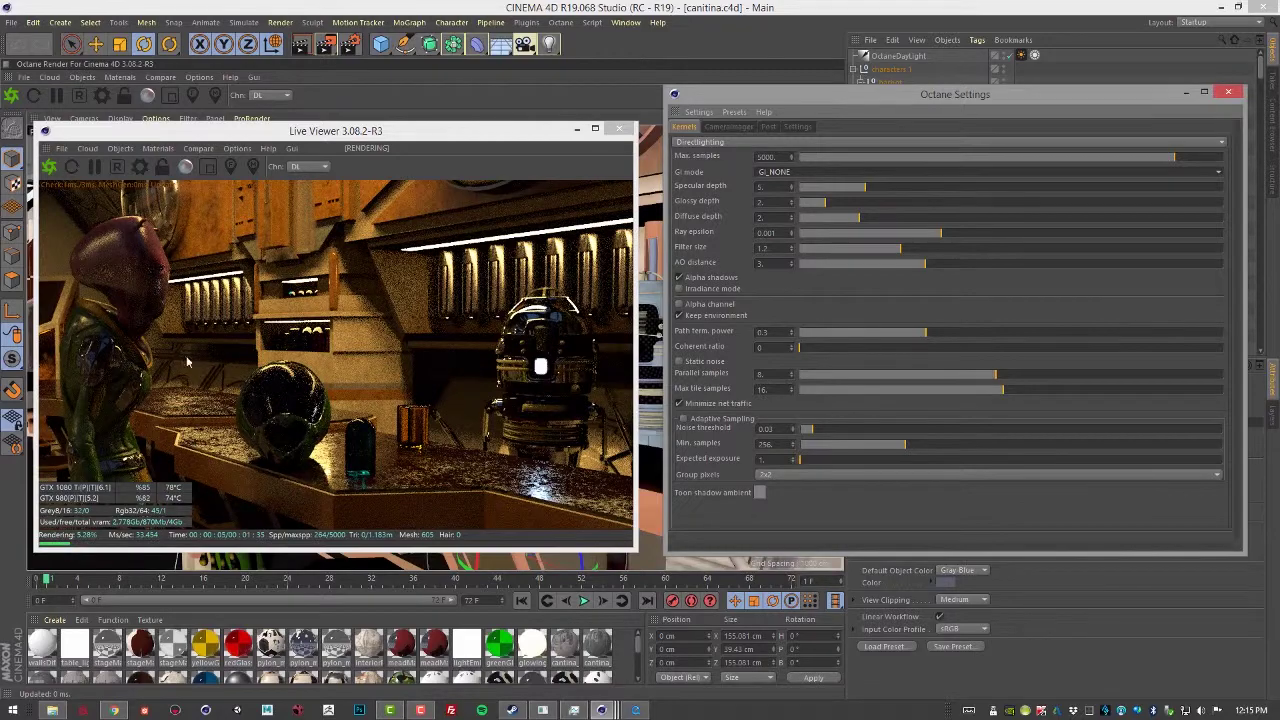
{"action": "left_click", "coordinate": [850, 172]}
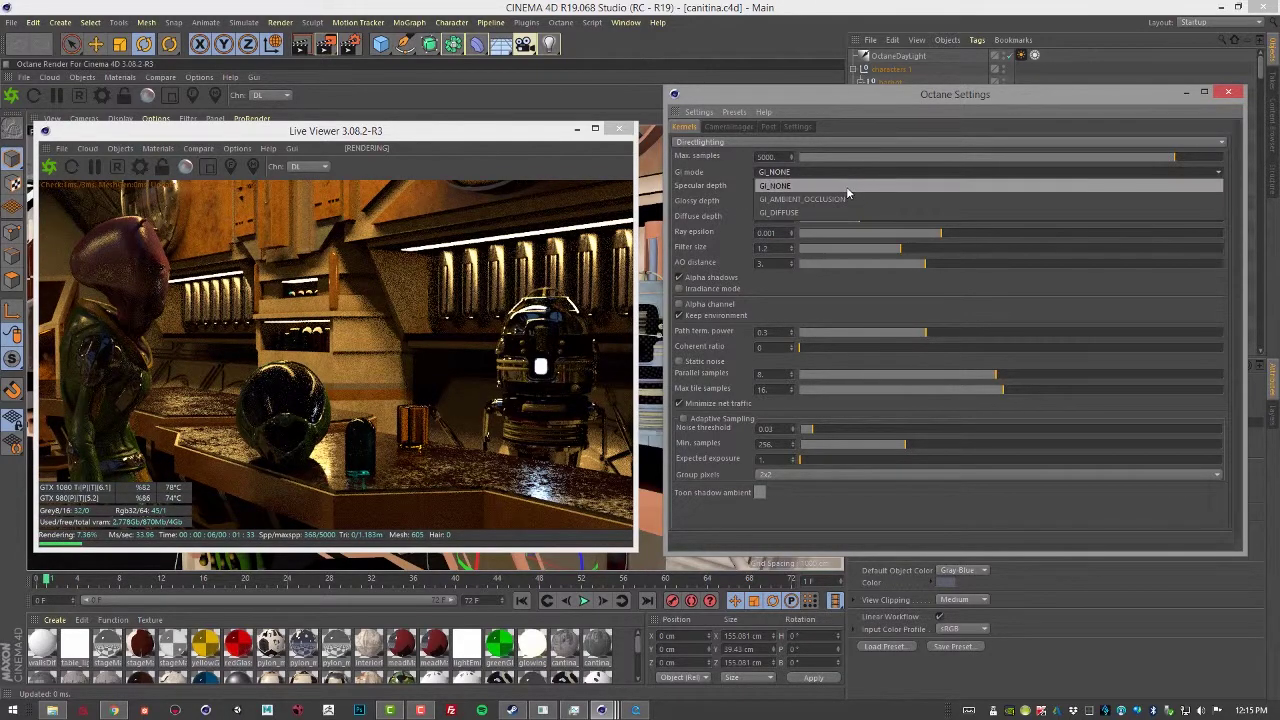
{"action": "left_click", "coordinate": [855, 200]}
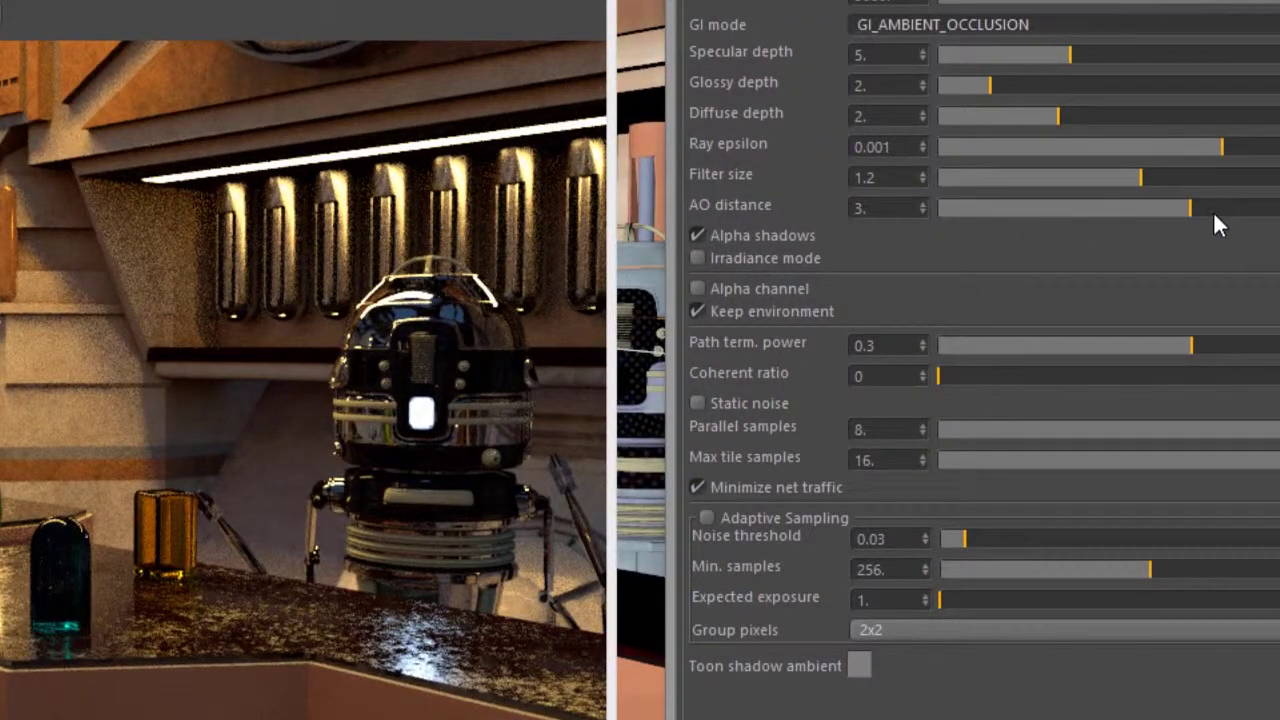
Step: Turn on Irradiance mode and test AO distances, finishing at about 9.75
{"action": "left_click_drag", "start_coordinate": [1213, 211], "coordinate": [1278, 211]}
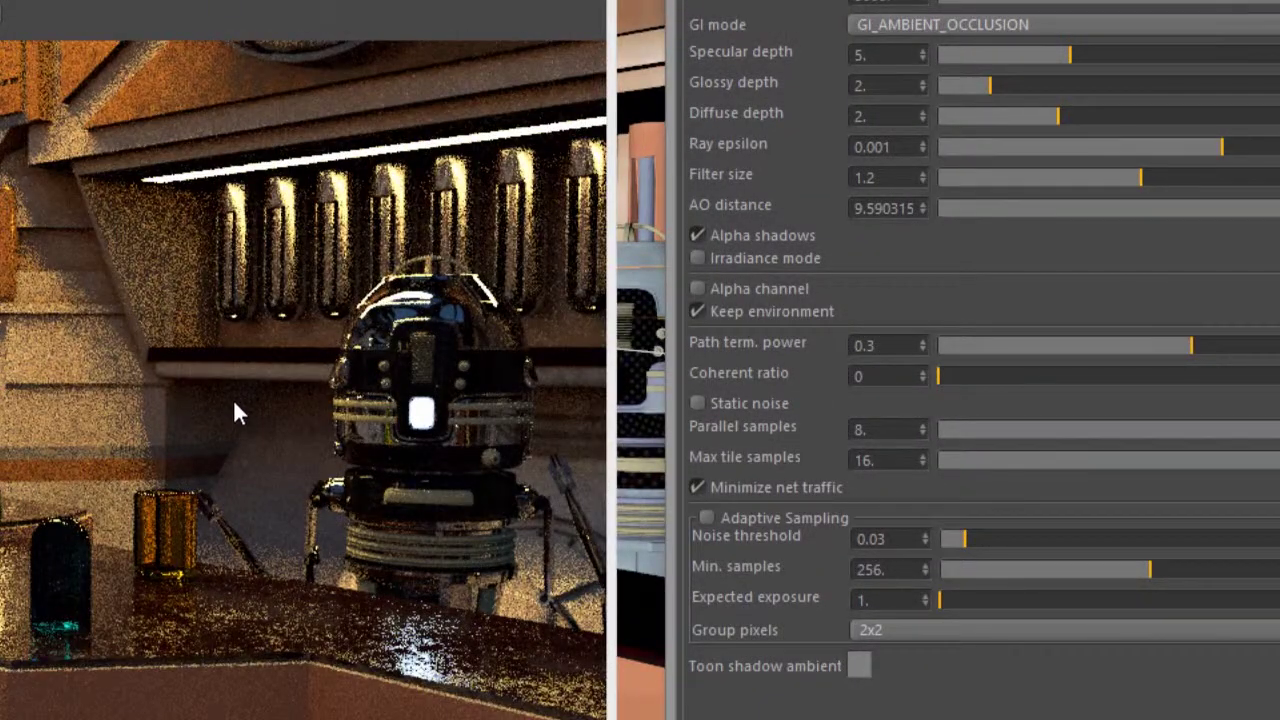
{"action": "left_click_drag", "start_coordinate": [1275, 208], "coordinate": [891, 204]}
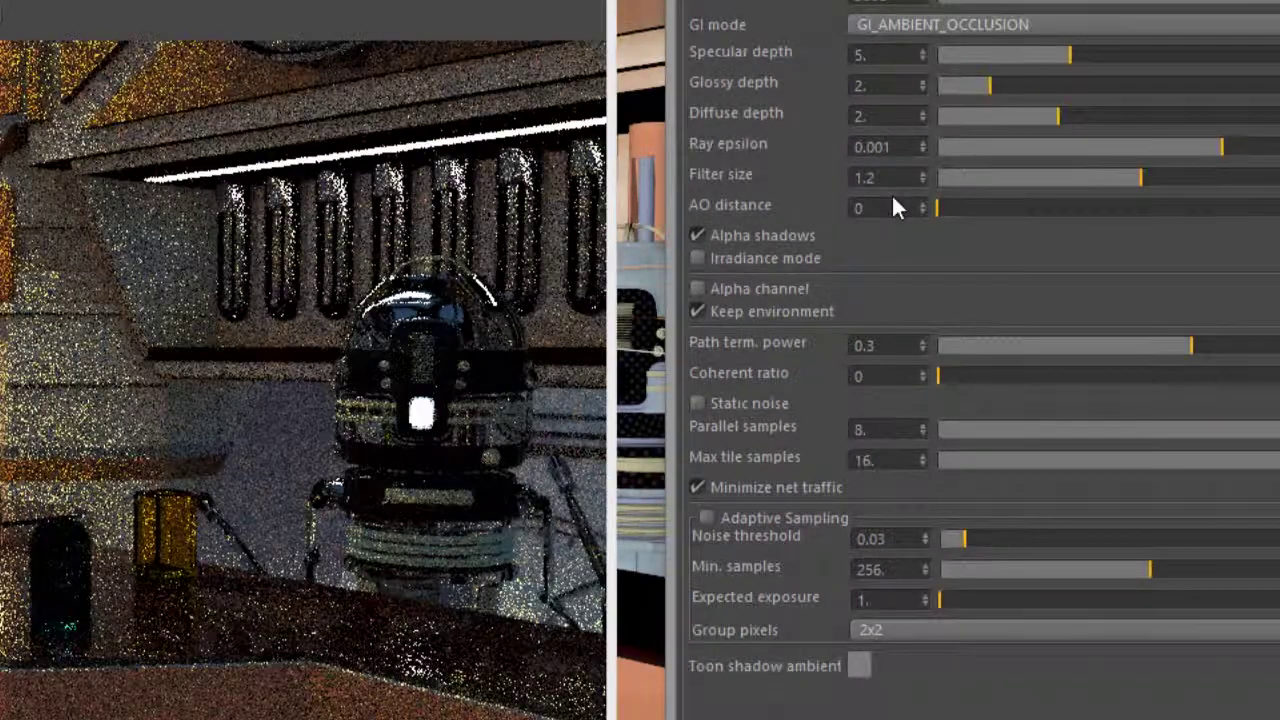
{"action": "left_click_drag", "start_coordinate": [971, 210], "coordinate": [1202, 208]}
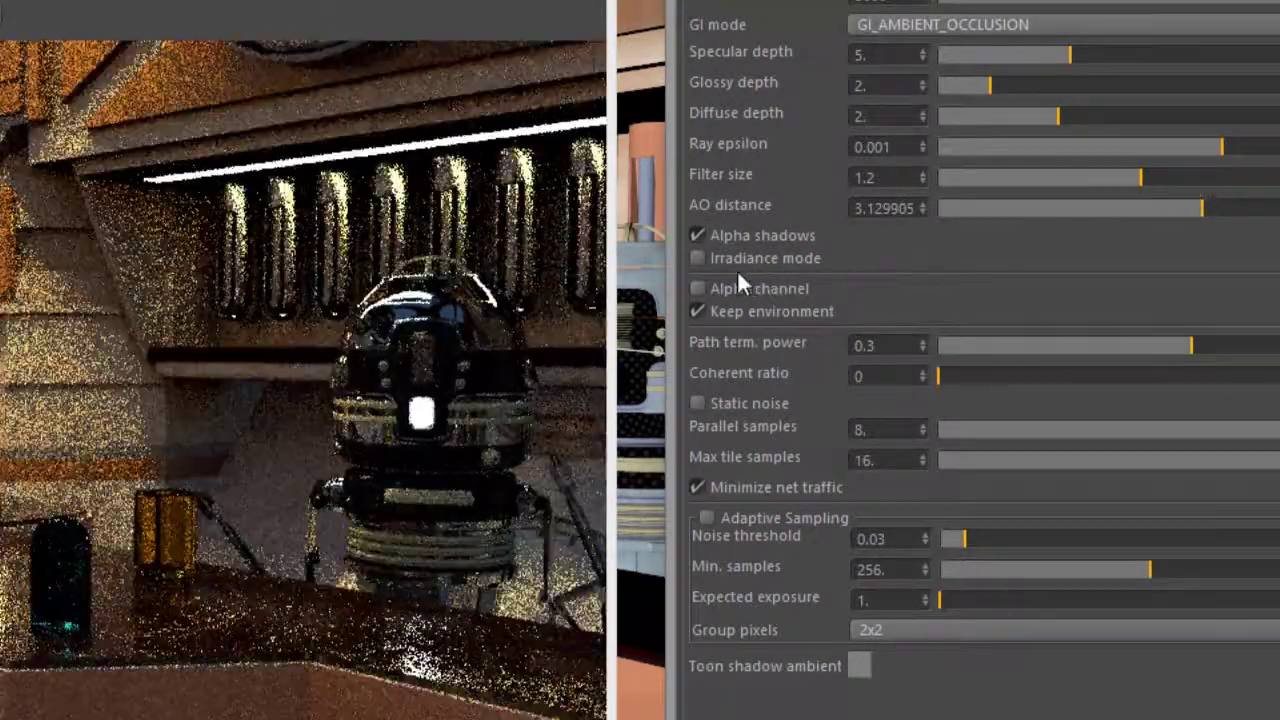
{"action": "left_click", "coordinate": [698, 258]}
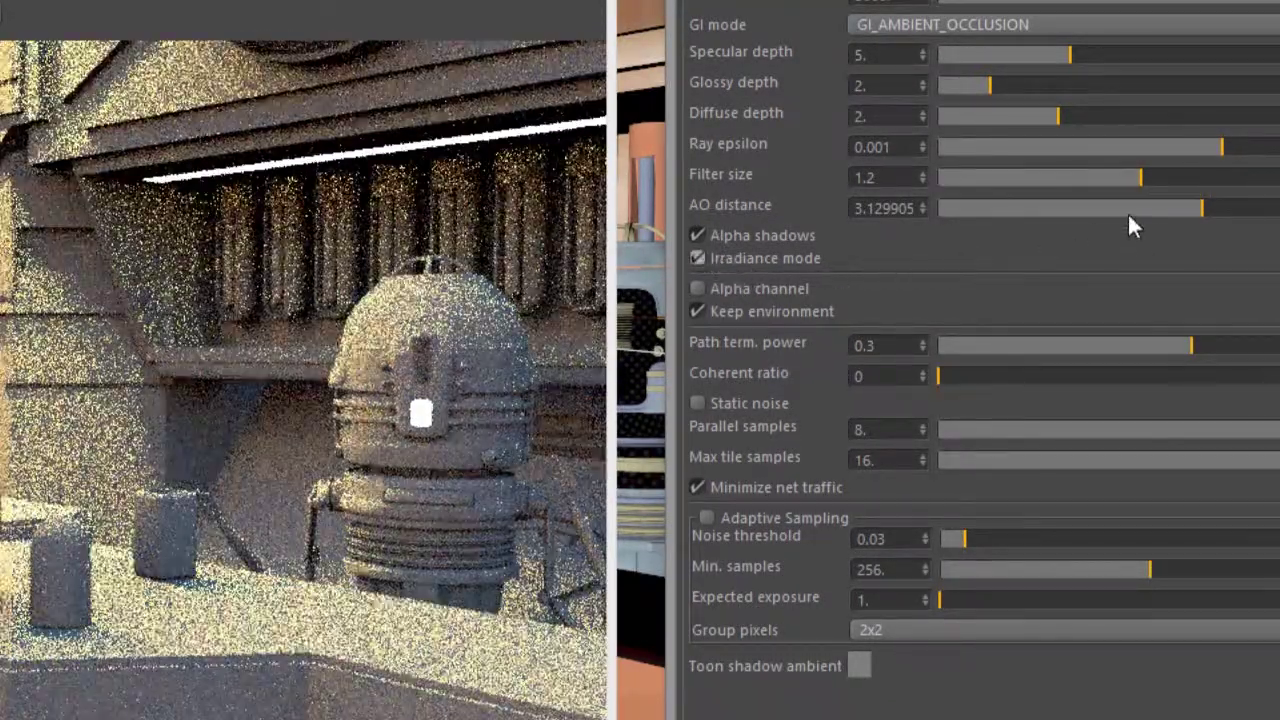
{"action": "left_click_drag", "start_coordinate": [1129, 210], "coordinate": [945, 216]}
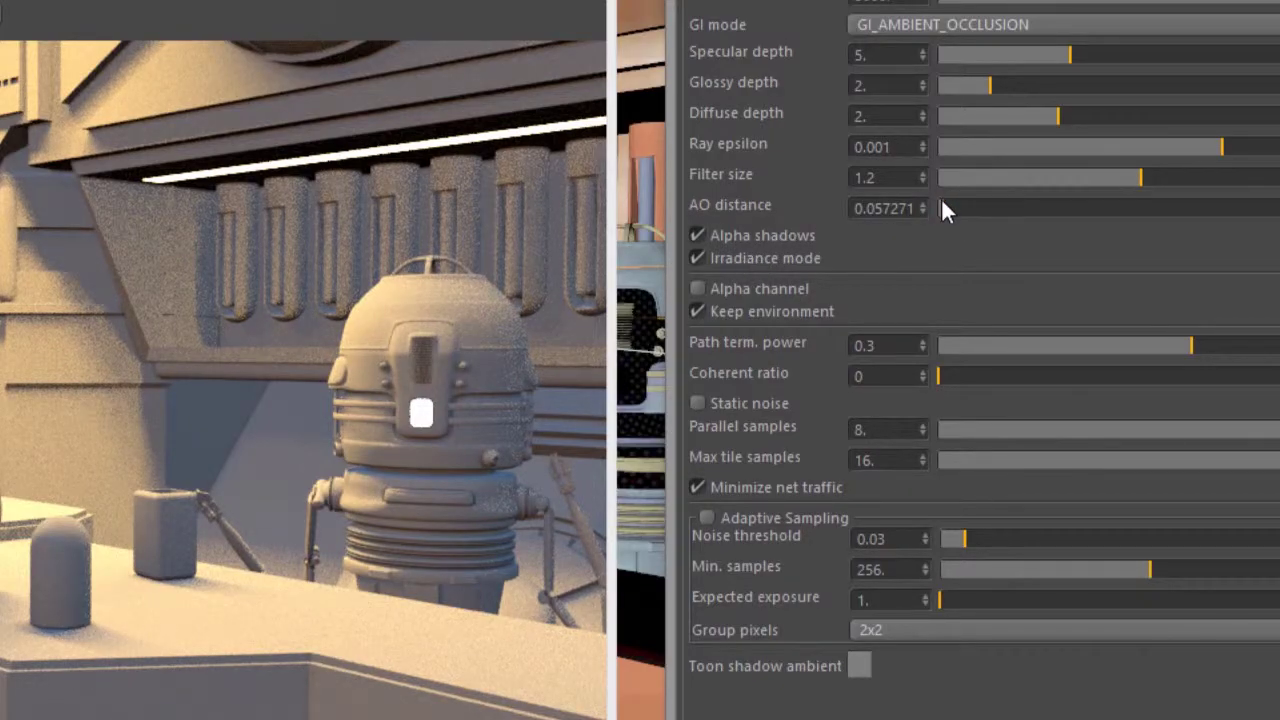
{"action": "left_click_drag", "start_coordinate": [941, 206], "coordinate": [920, 207]}
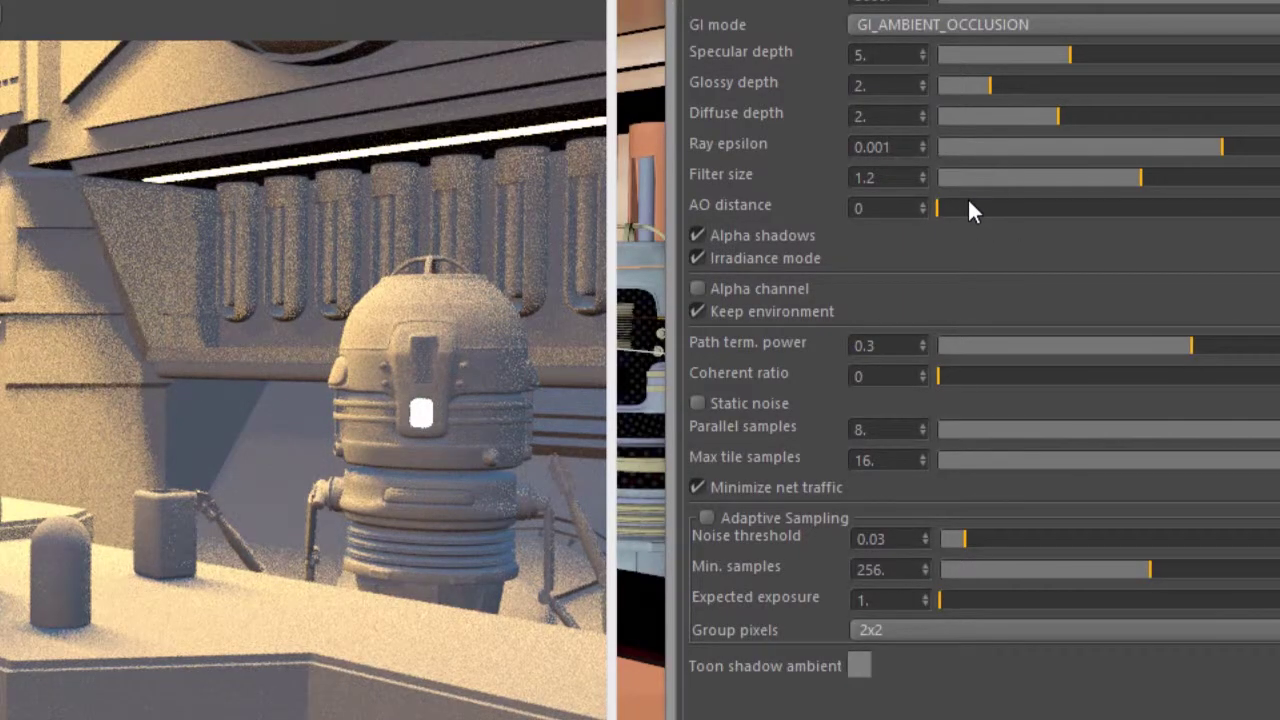
{"action": "left_click_drag", "start_coordinate": [967, 207], "coordinate": [1279, 207]}
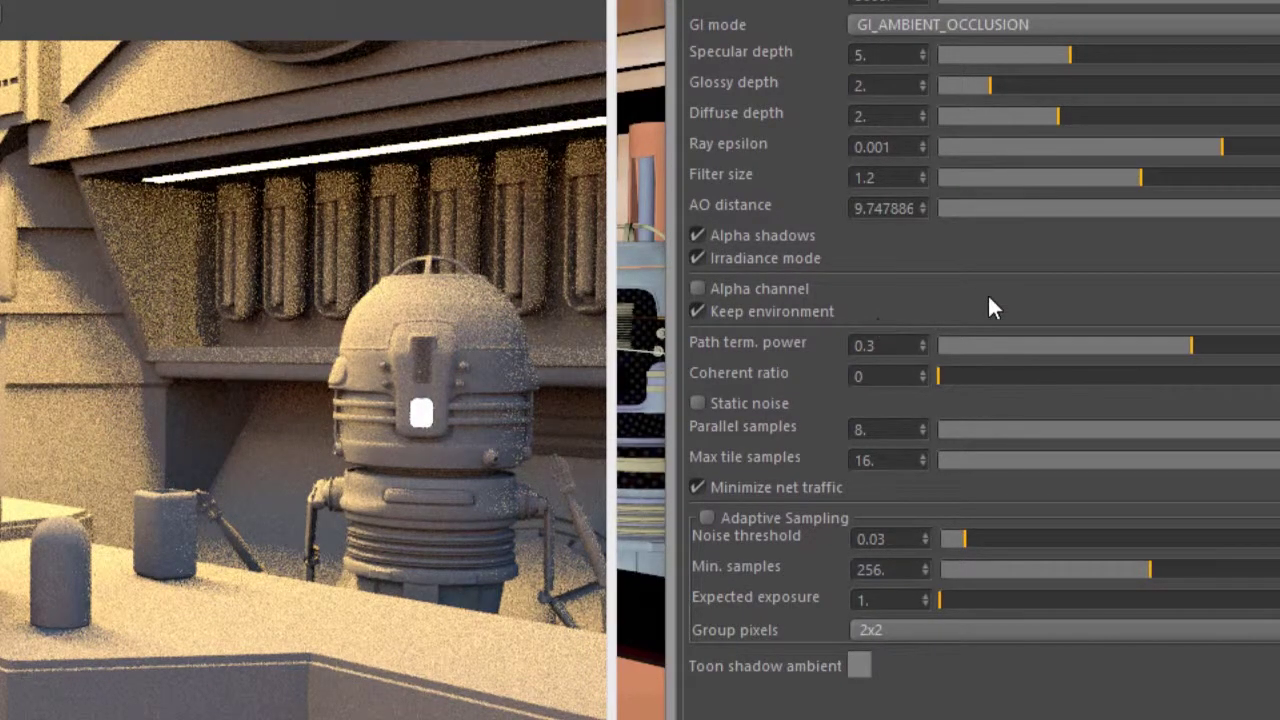
Step: Switch GI mode to GI_DIFFUSE, test Diffuse depth values ending at 5, and uncheck Irradiance mode
{"action": "left_click", "coordinate": [969, 23]}
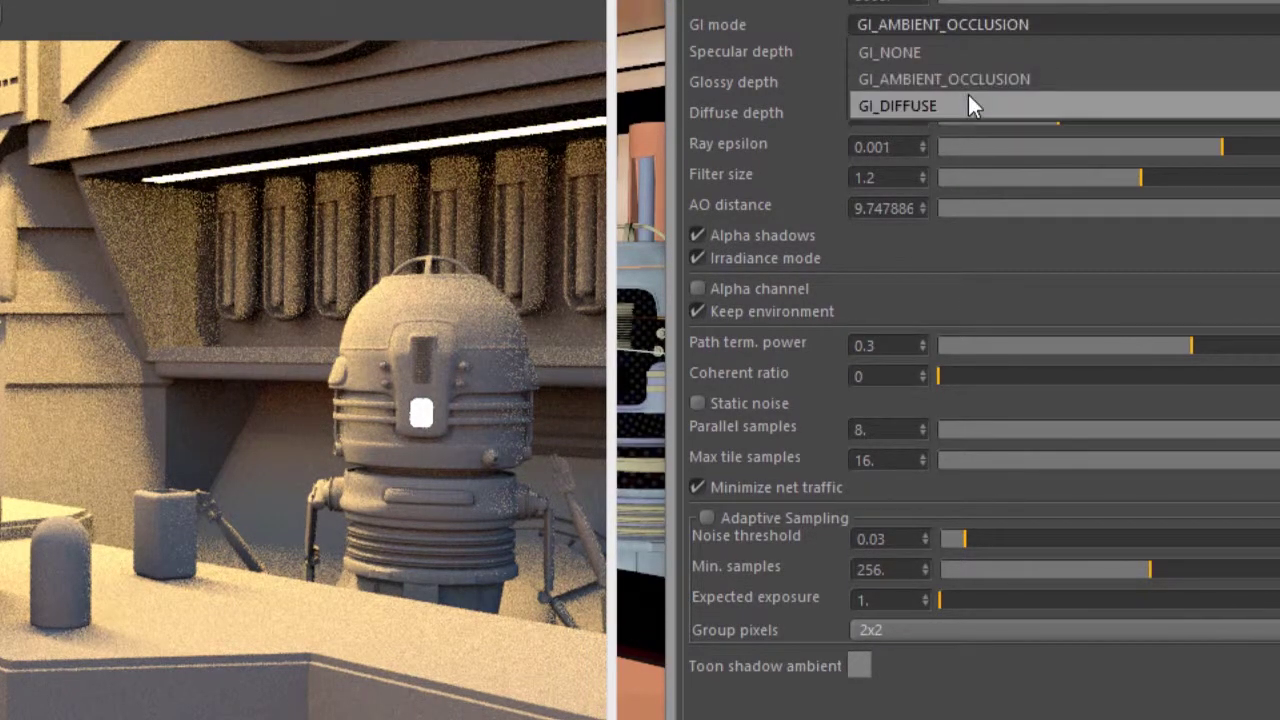
{"action": "left_click", "coordinate": [968, 94]}
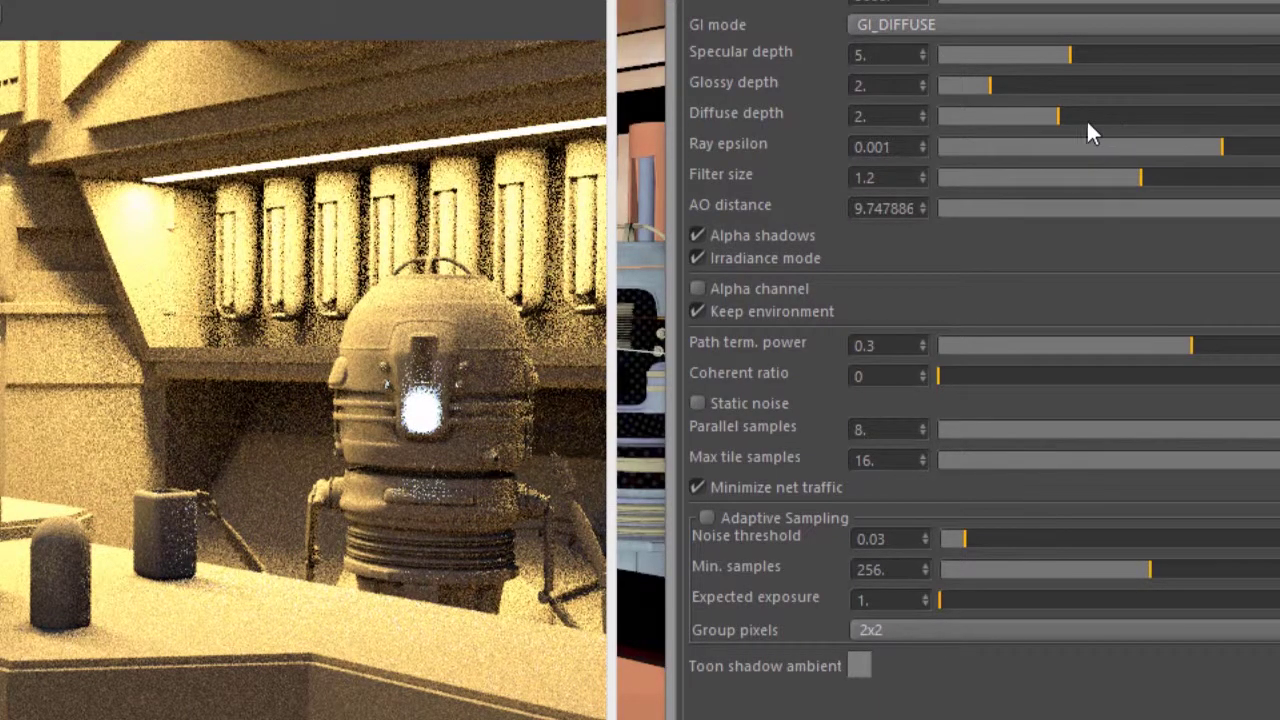
{"action": "left_click_drag", "start_coordinate": [1200, 118], "coordinate": [1279, 118]}
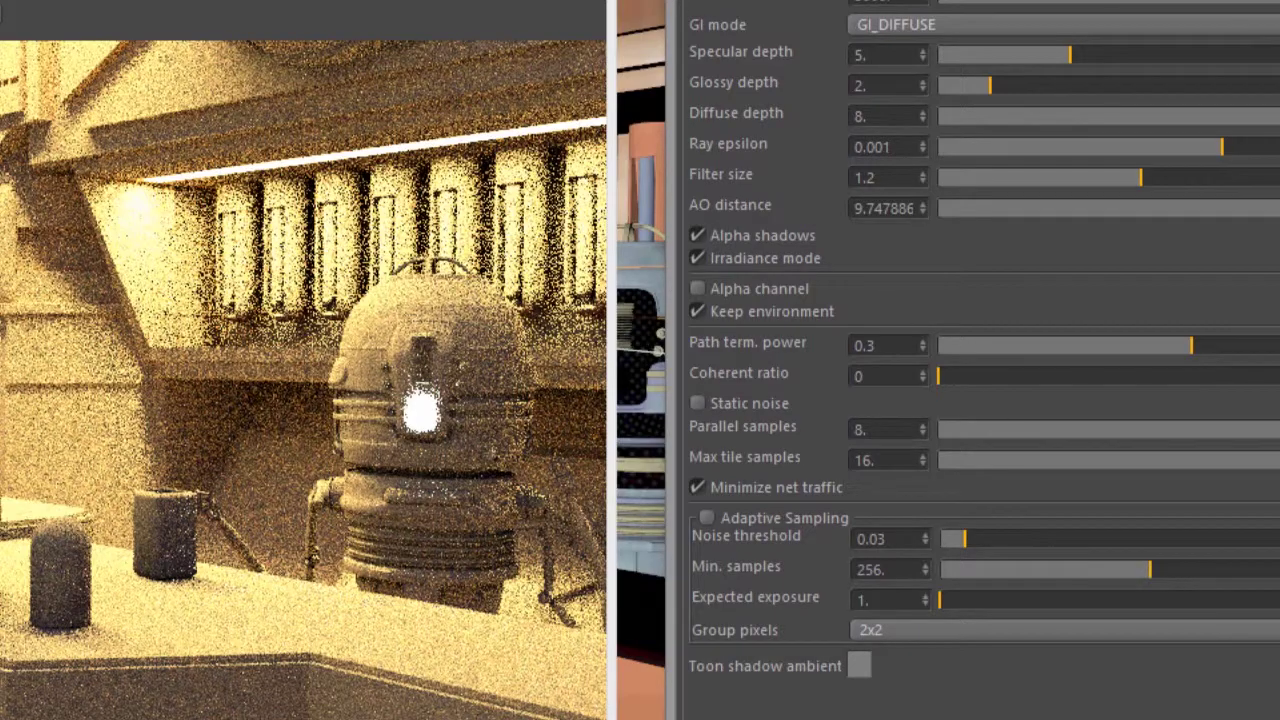
{"action": "left_click_drag", "start_coordinate": [1062, 116], "coordinate": [851, 128]}
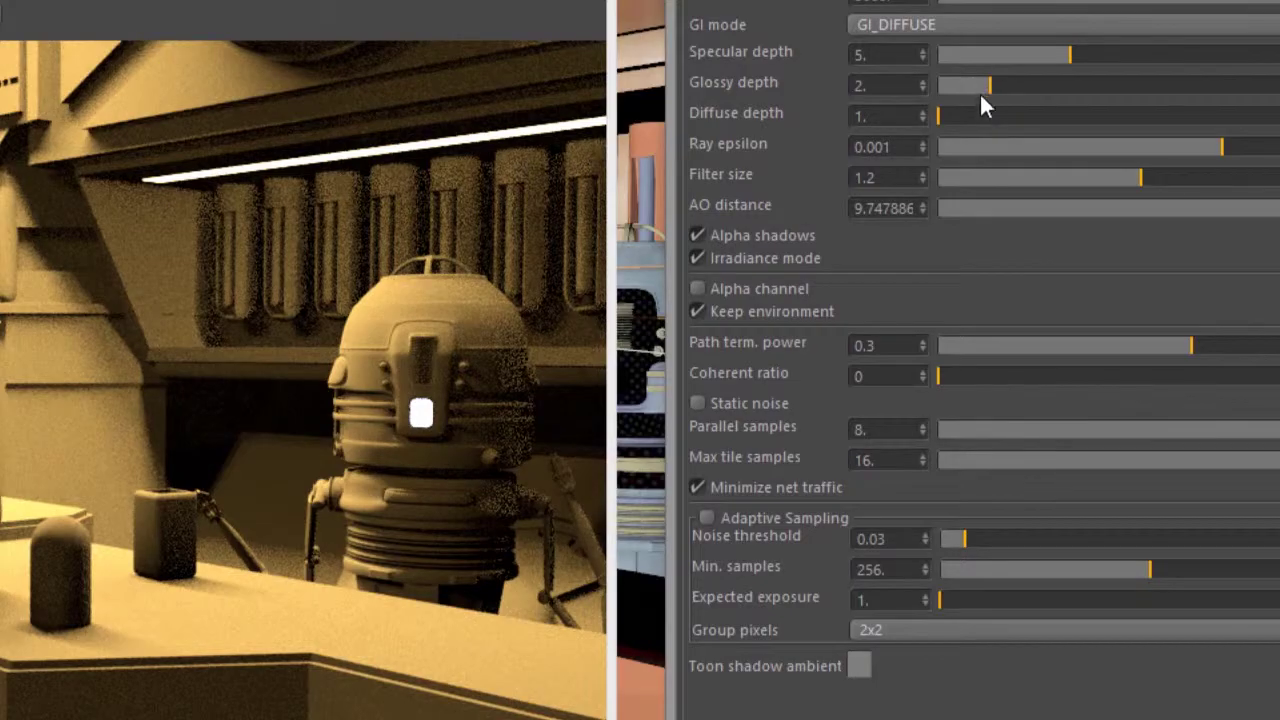
{"action": "left_click_drag", "start_coordinate": [1005, 117], "coordinate": [1279, 117]}
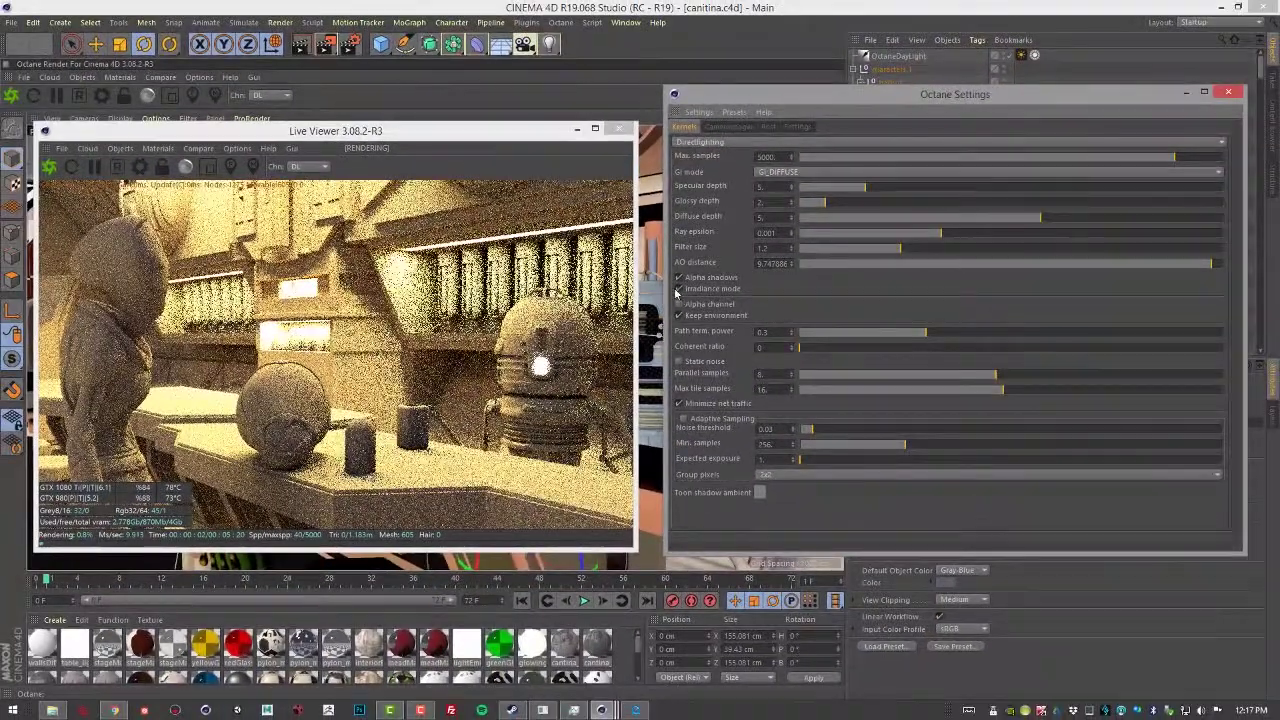
{"action": "left_click", "coordinate": [679, 289]}
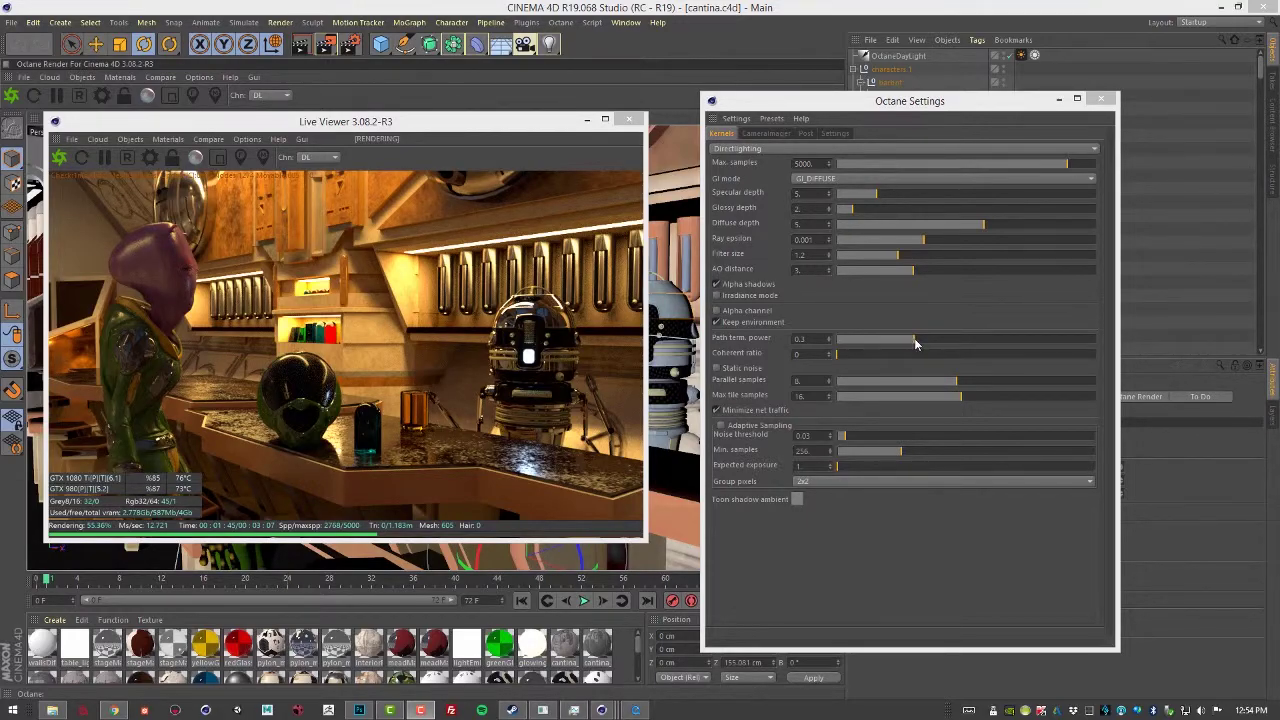
{"action": "left_click_drag", "start_coordinate": [918, 340], "coordinate": [1014, 338]}
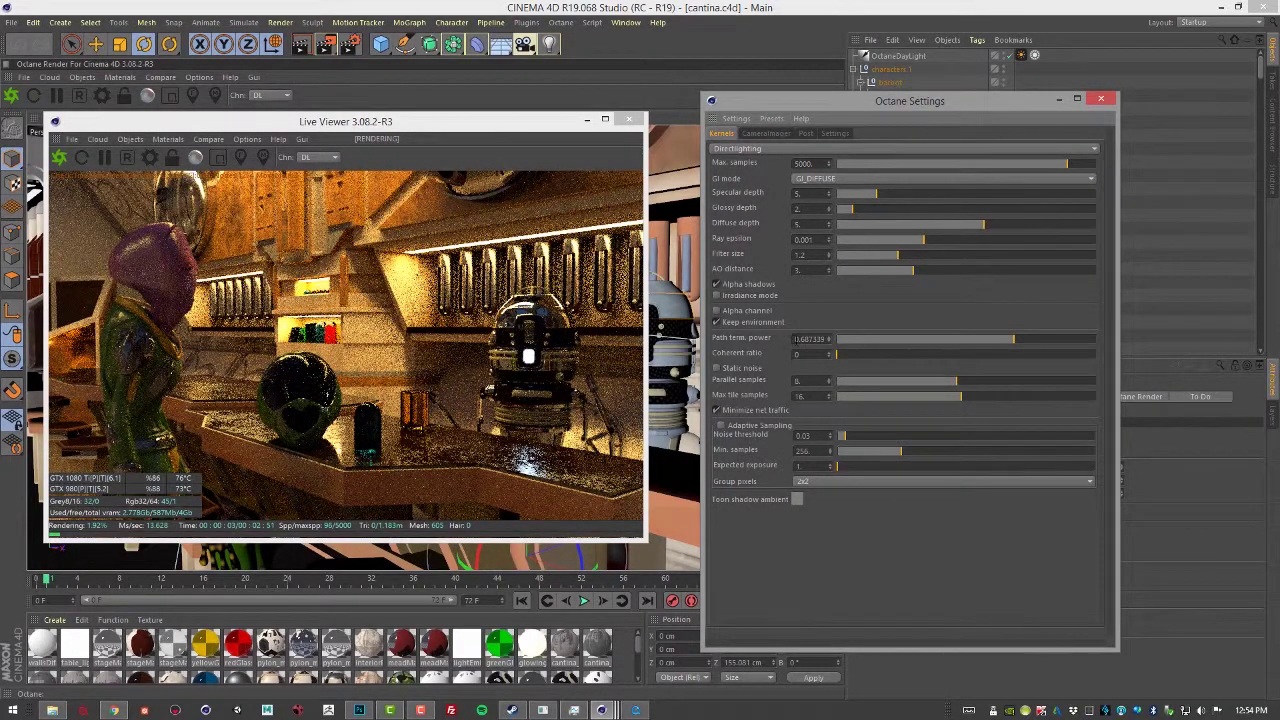
{"action": "type", "text": "0.3"}
{"action": "key", "text": "Return"}
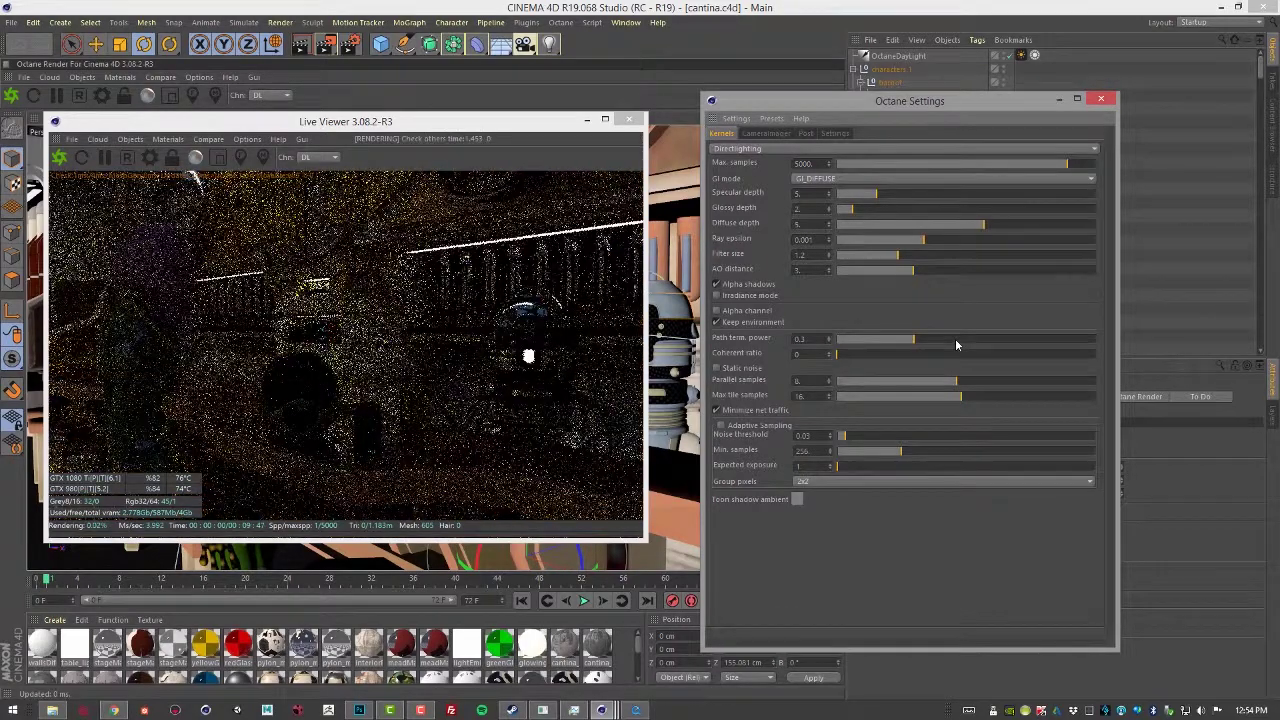
{"action": "left_click_drag", "start_coordinate": [842, 355], "coordinate": [886, 352]}
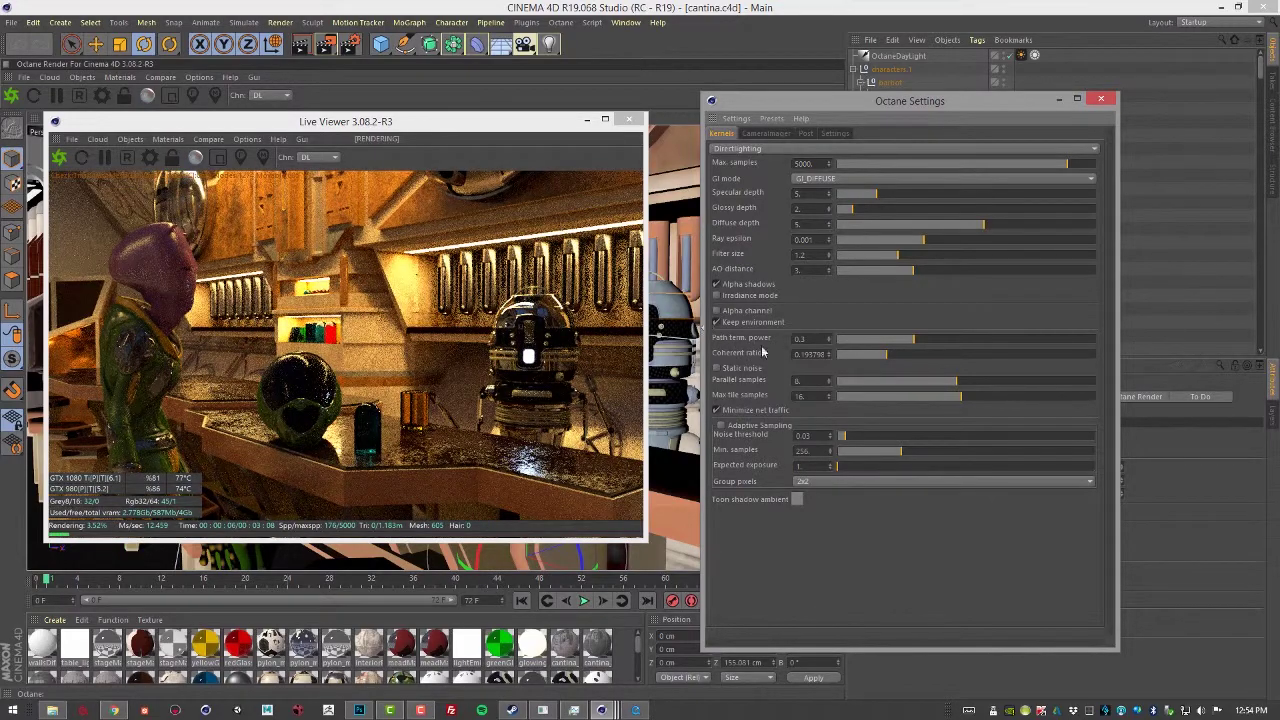
{"action": "left_click_drag", "start_coordinate": [885, 350], "coordinate": [1028, 349]}
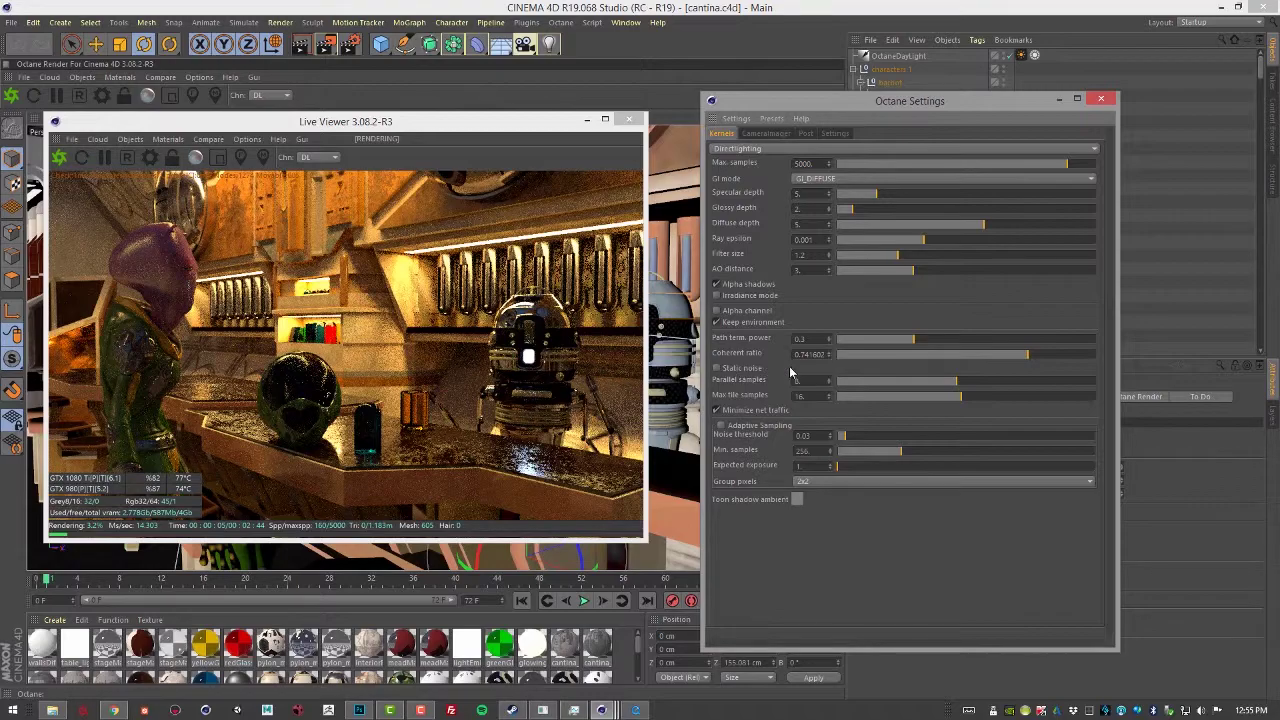
{"action": "left_click_drag", "start_coordinate": [944, 360], "coordinate": [836, 357]}
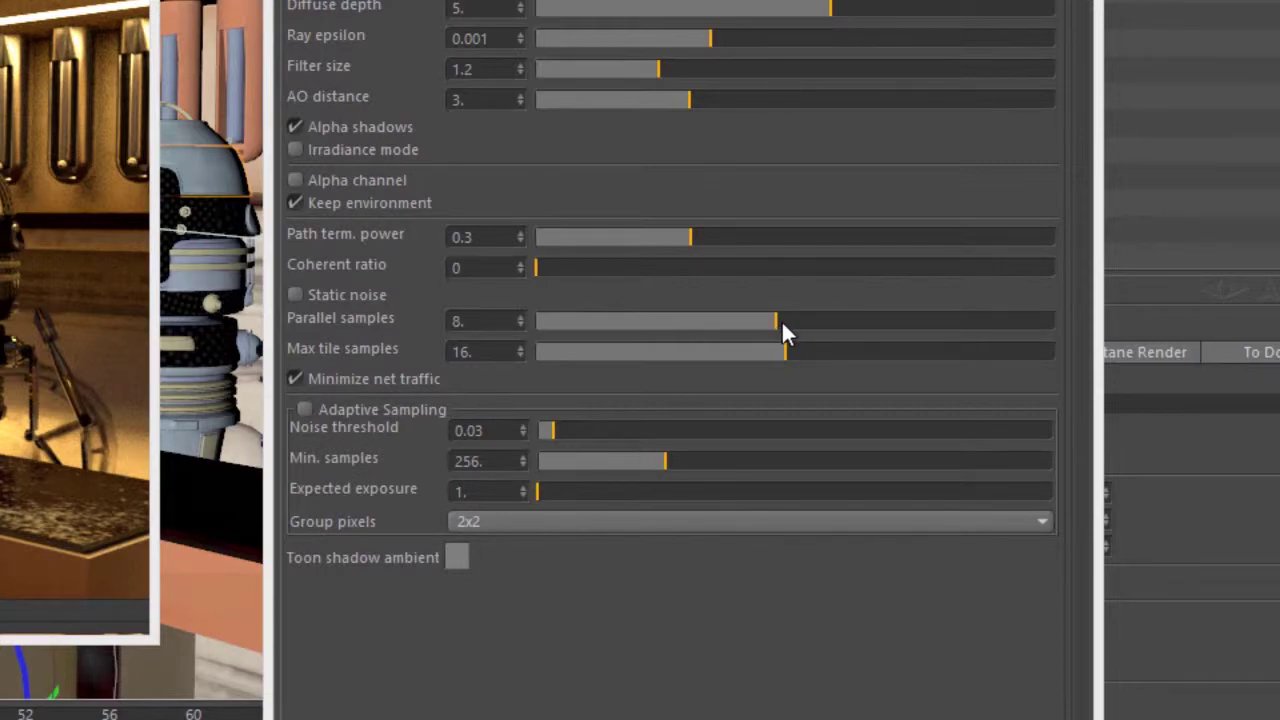
Step: Raise Parallel samples from 9 to 12 and Max tile samples from 16 to 21
{"action": "left_click_drag", "start_coordinate": [834, 321], "coordinate": [909, 331]}
{"action": "left_click_drag", "start_coordinate": [841, 363], "coordinate": [875, 363]}
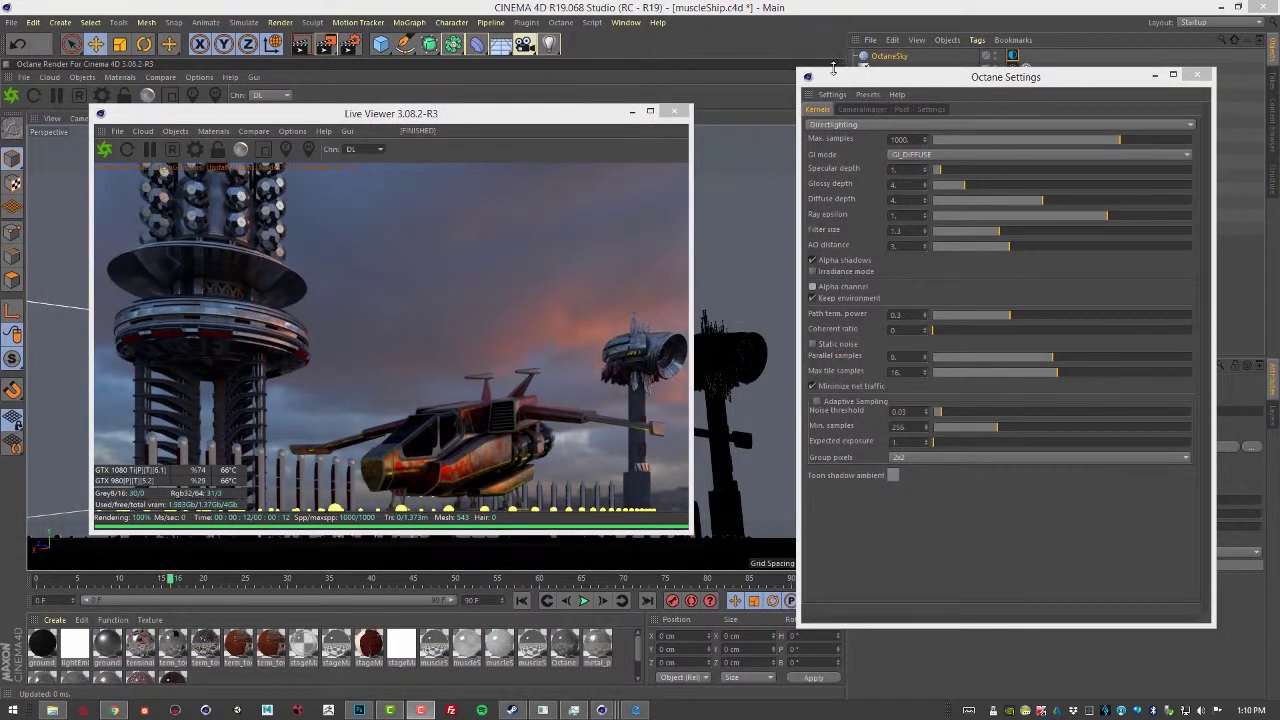
{"action": "left_click_drag", "start_coordinate": [850, 80], "coordinate": [860, 152]}
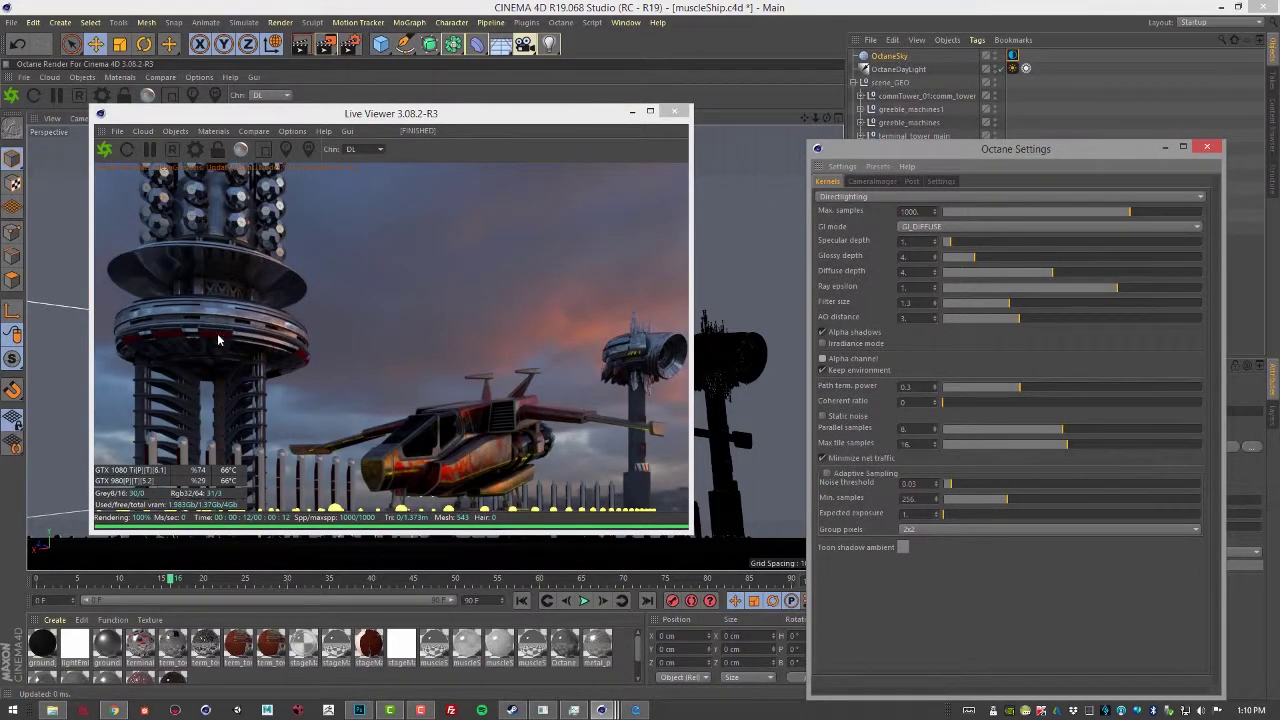
{"action": "left_click_drag", "start_coordinate": [1012, 154], "coordinate": [914, 86]}
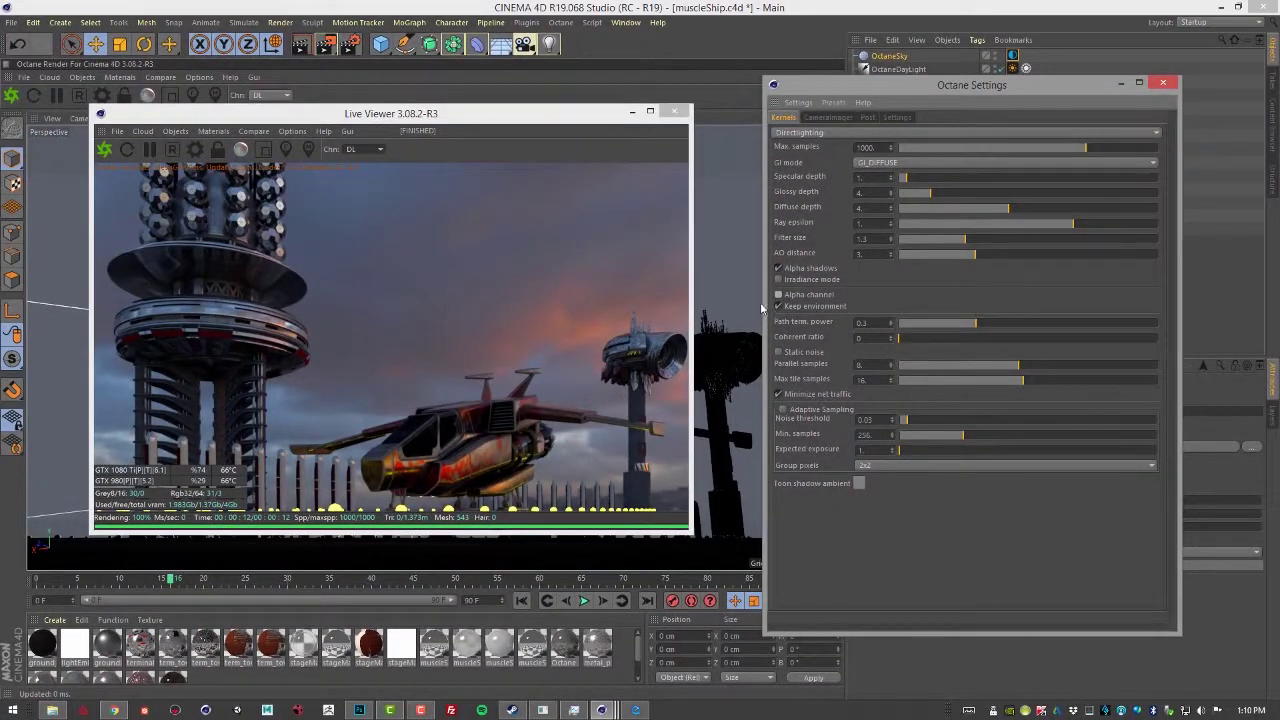
Step: Enable Octane's Alpha channel, preview the Alpha render channel, then switch the Live Viewer back to DL
{"action": "left_click", "coordinate": [779, 295]}
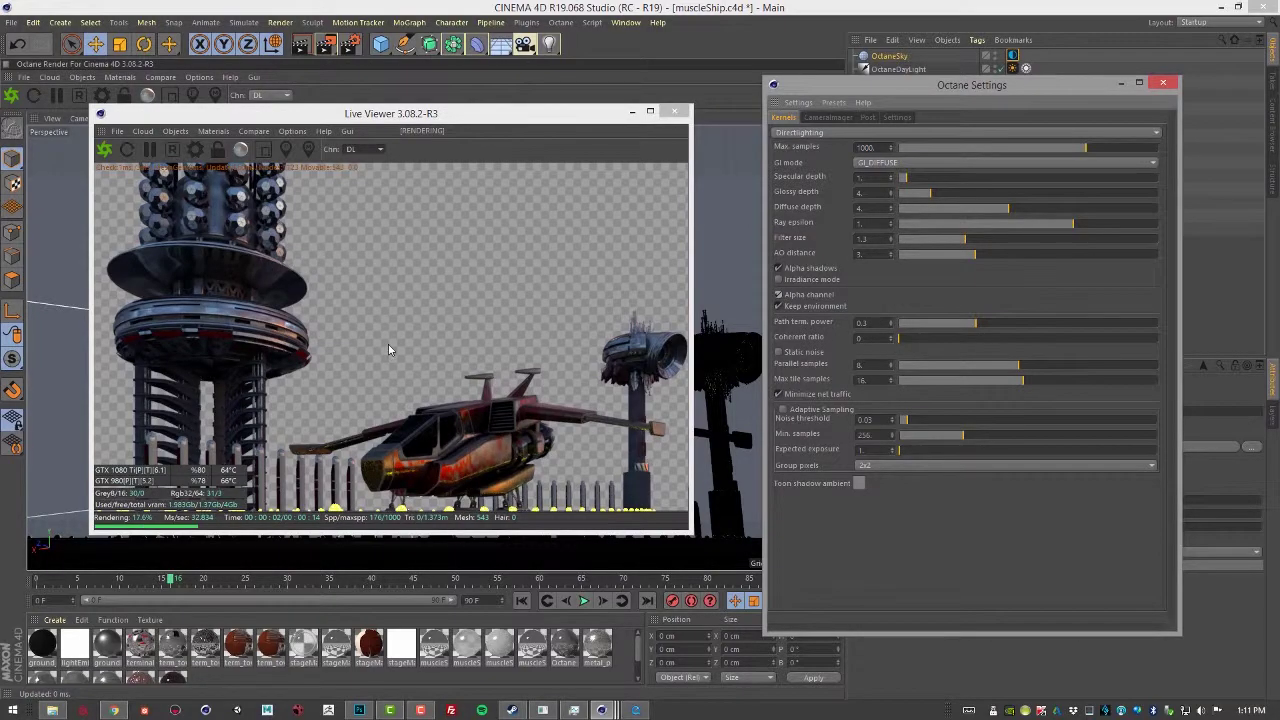
{"action": "left_click", "coordinate": [364, 149]}
{"action": "left_click", "coordinate": [370, 212]}
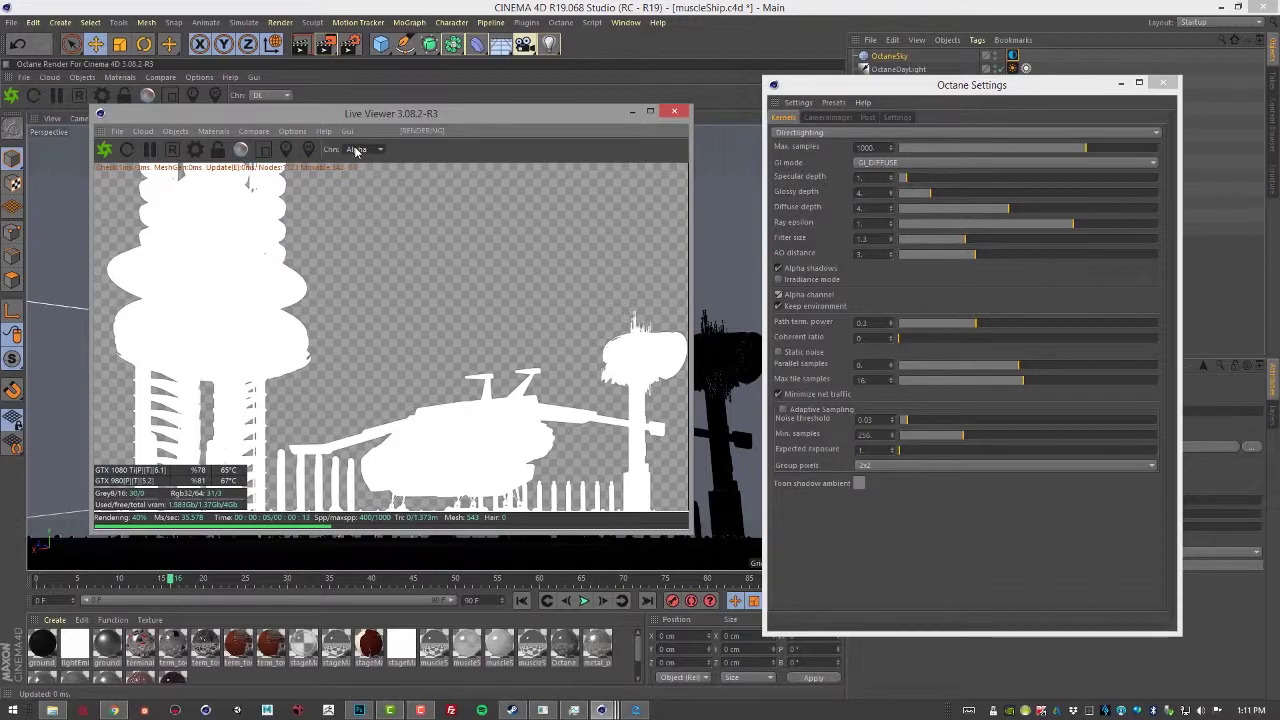
{"action": "left_click", "coordinate": [355, 150]}
{"action": "left_click", "coordinate": [366, 172]}
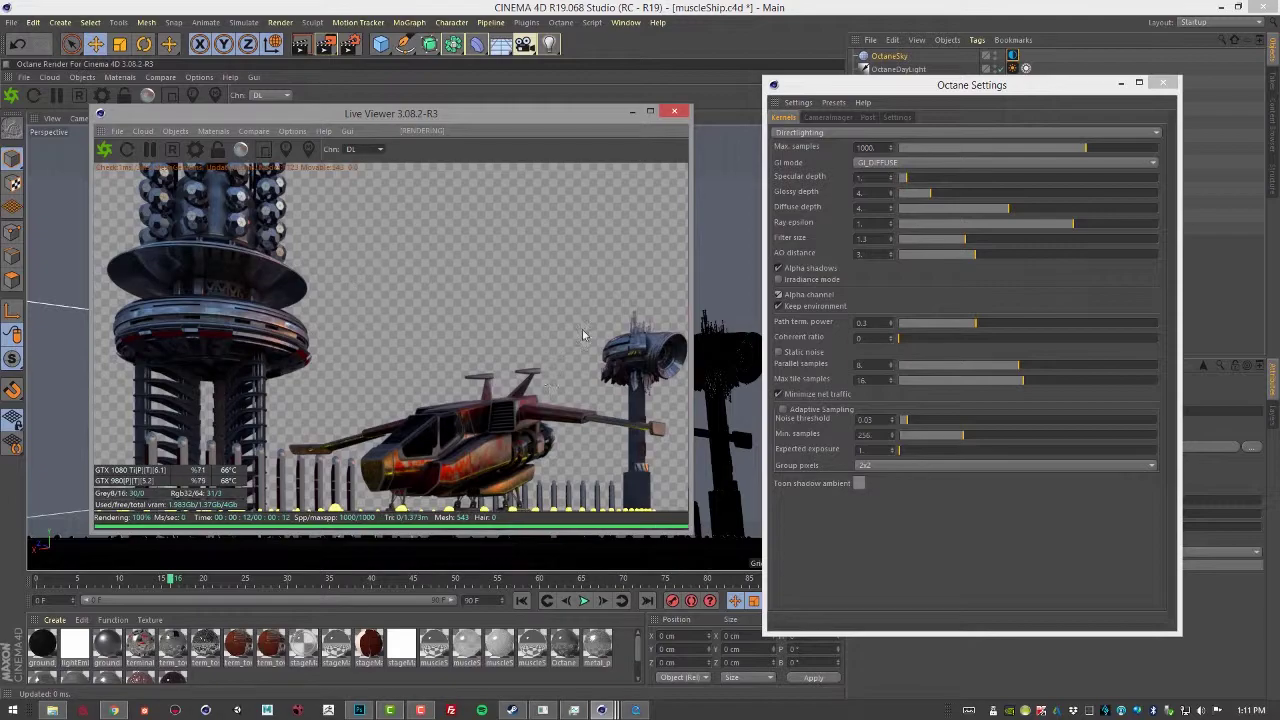
{"action": "left_click", "coordinate": [117, 132]}
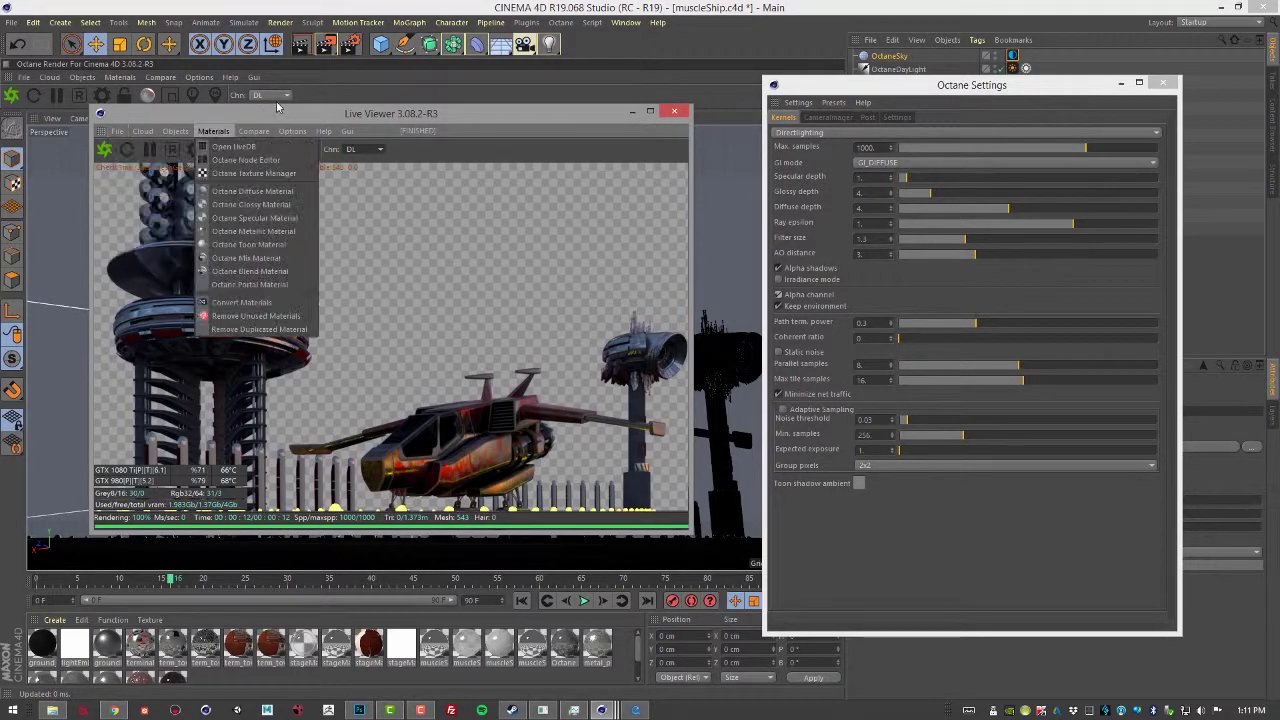
{"action": "key", "text": "Escape"}
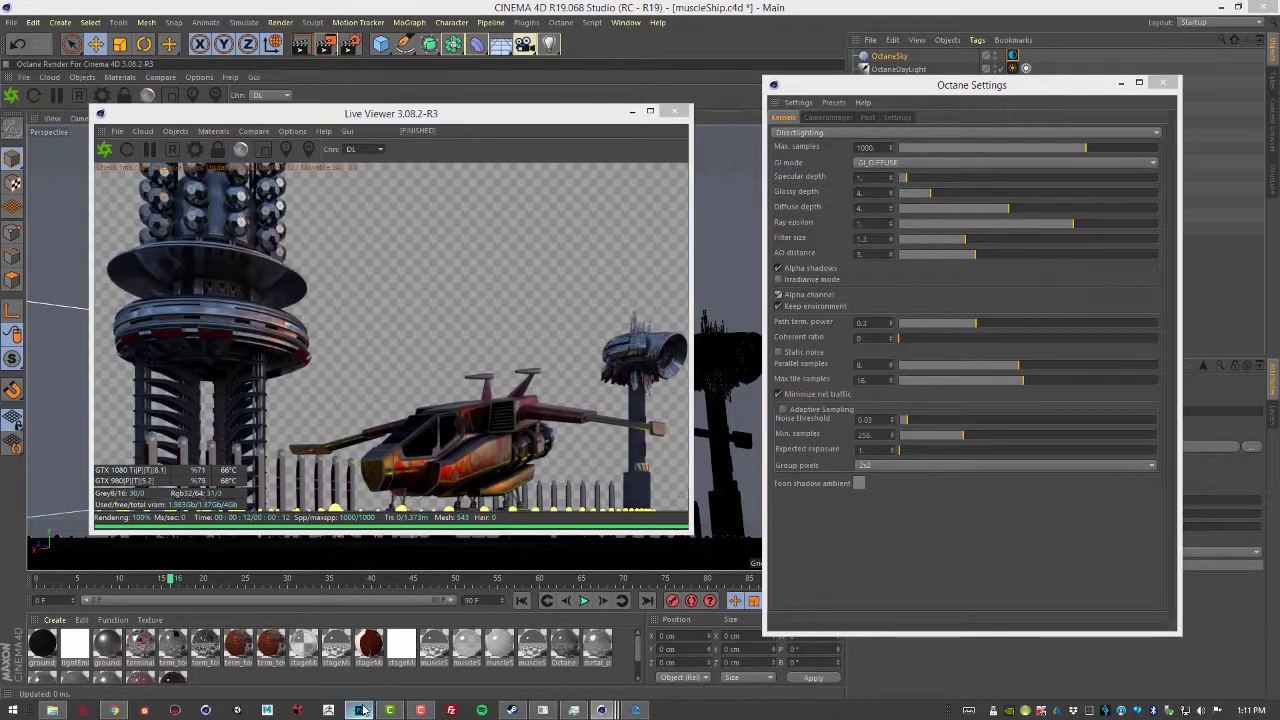
Step: In Photoshop, compare test.exr's RGB composite with its Alpha 1 mask, toggling the mask overlay
{"action": "left_click", "coordinate": [359, 710]}
{"action": "left_click", "coordinate": [1155, 413]}
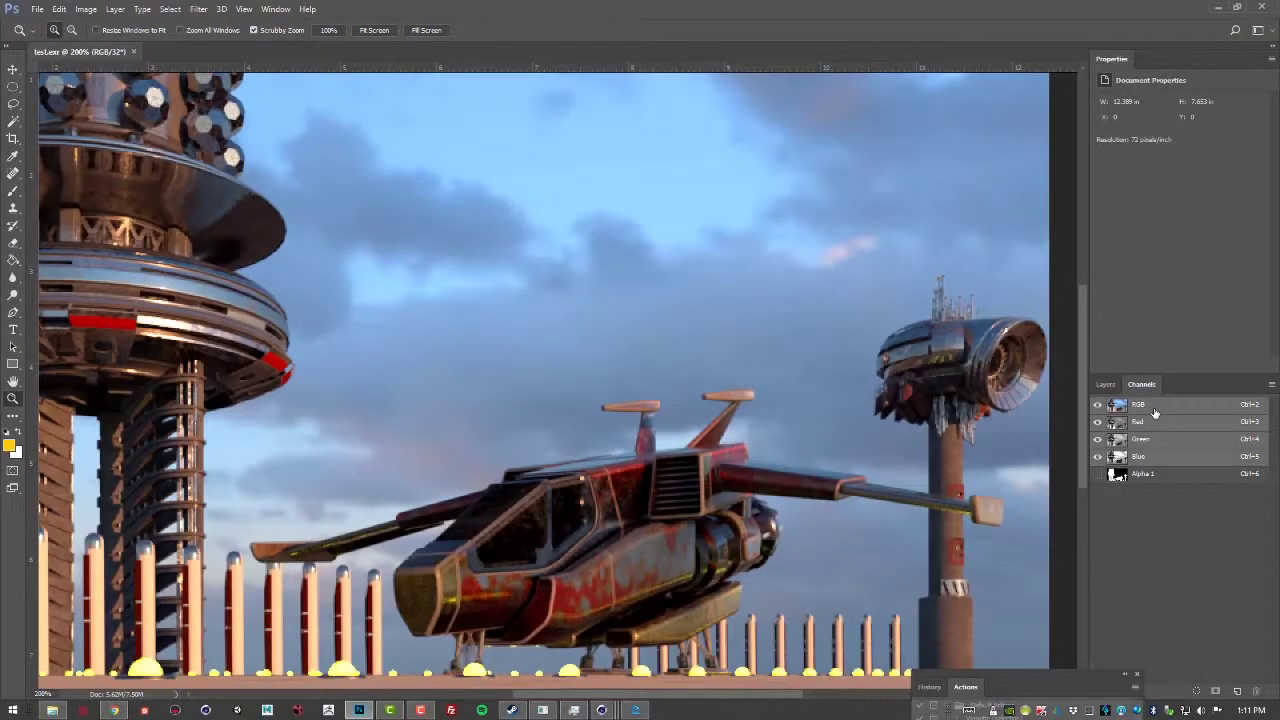
{"action": "left_click", "coordinate": [1153, 477]}
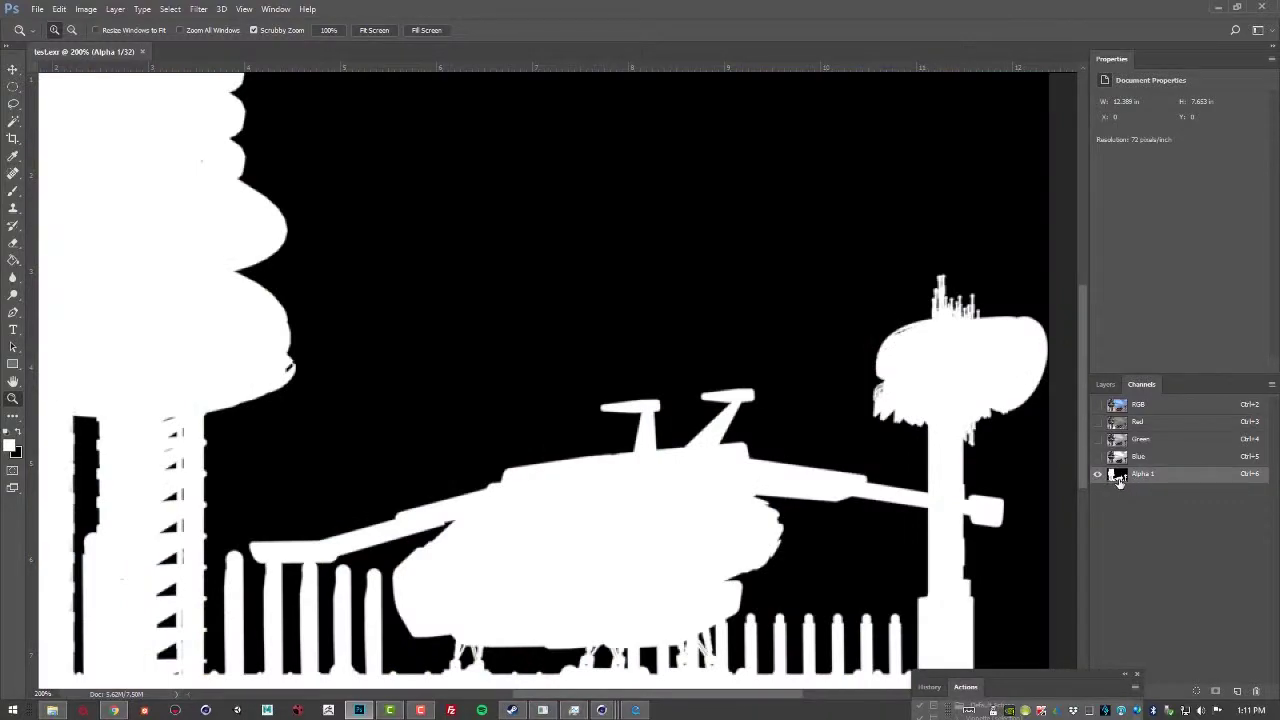
{"action": "left_click", "coordinate": [1156, 410]}
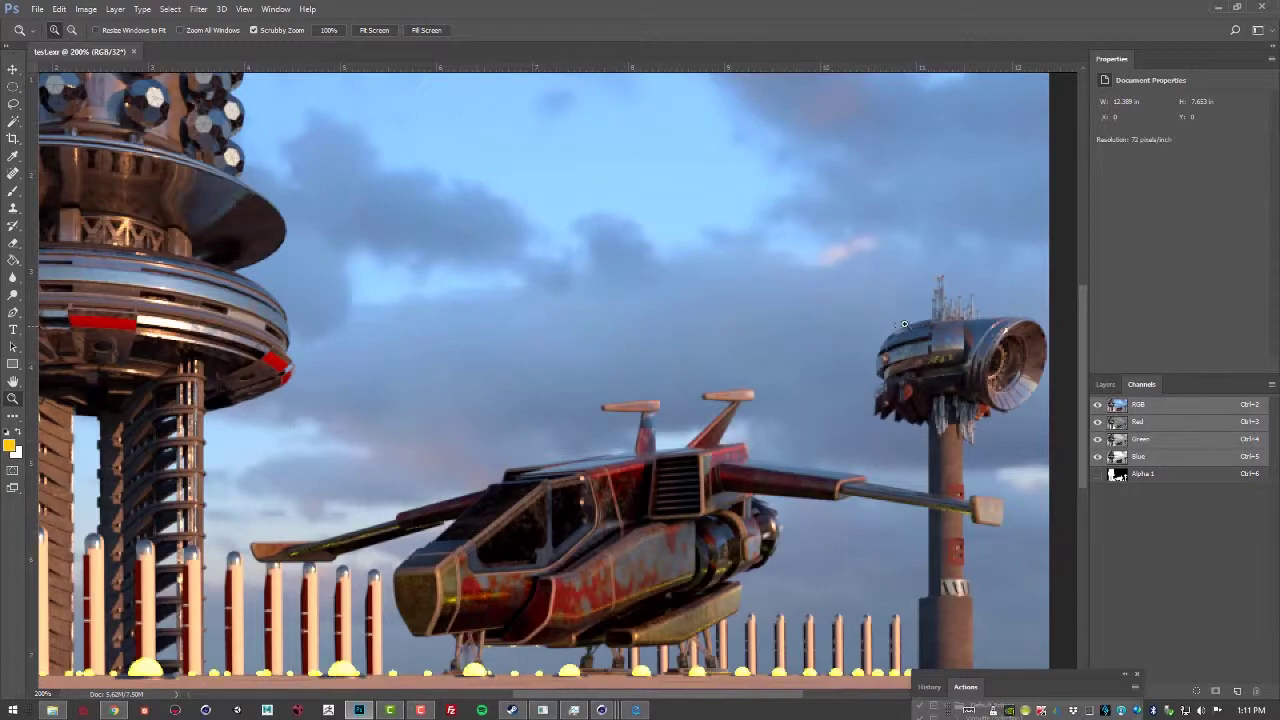
{"action": "left_click", "coordinate": [1098, 474]}
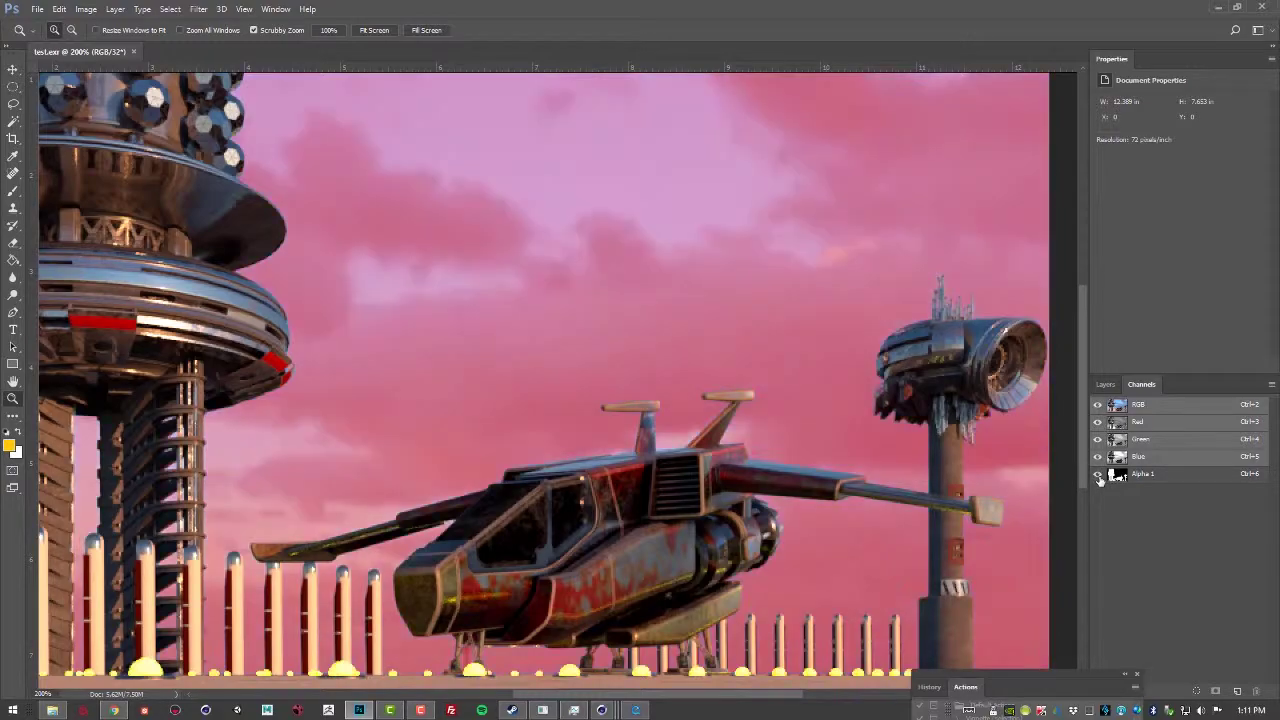
{"action": "left_click", "coordinate": [1098, 474]}
{"action": "left_click", "coordinate": [1126, 476]}
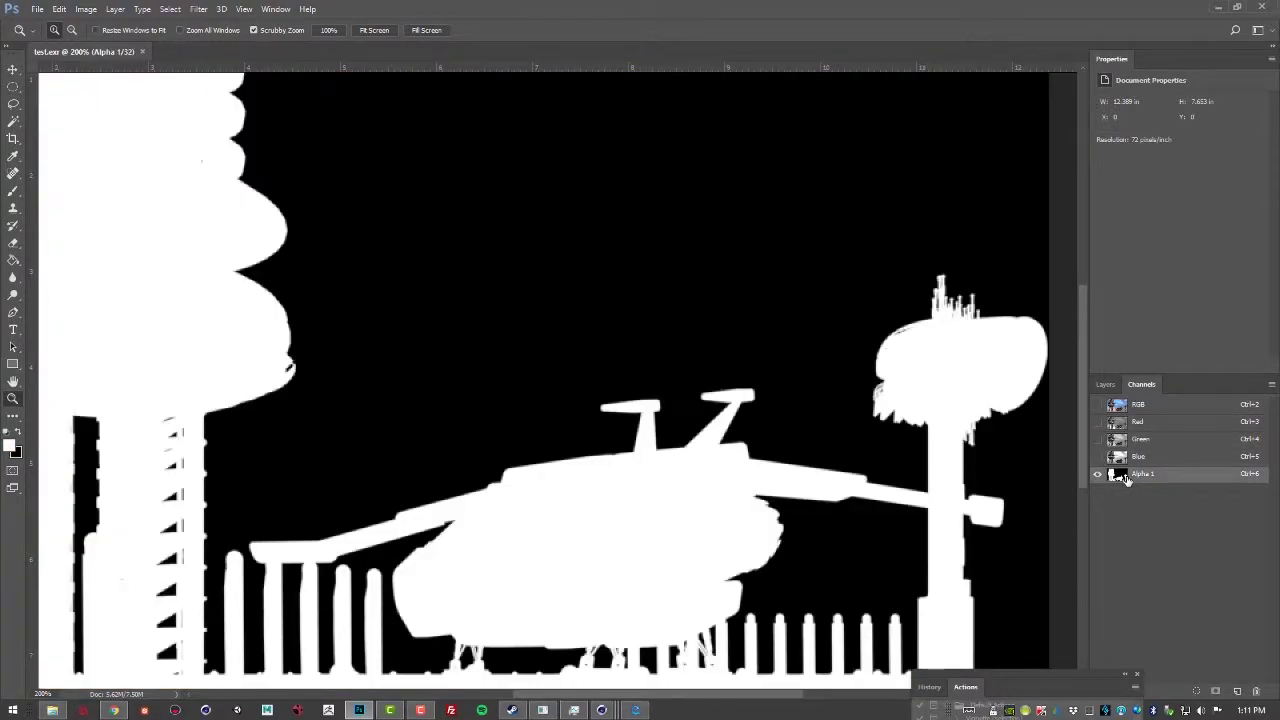